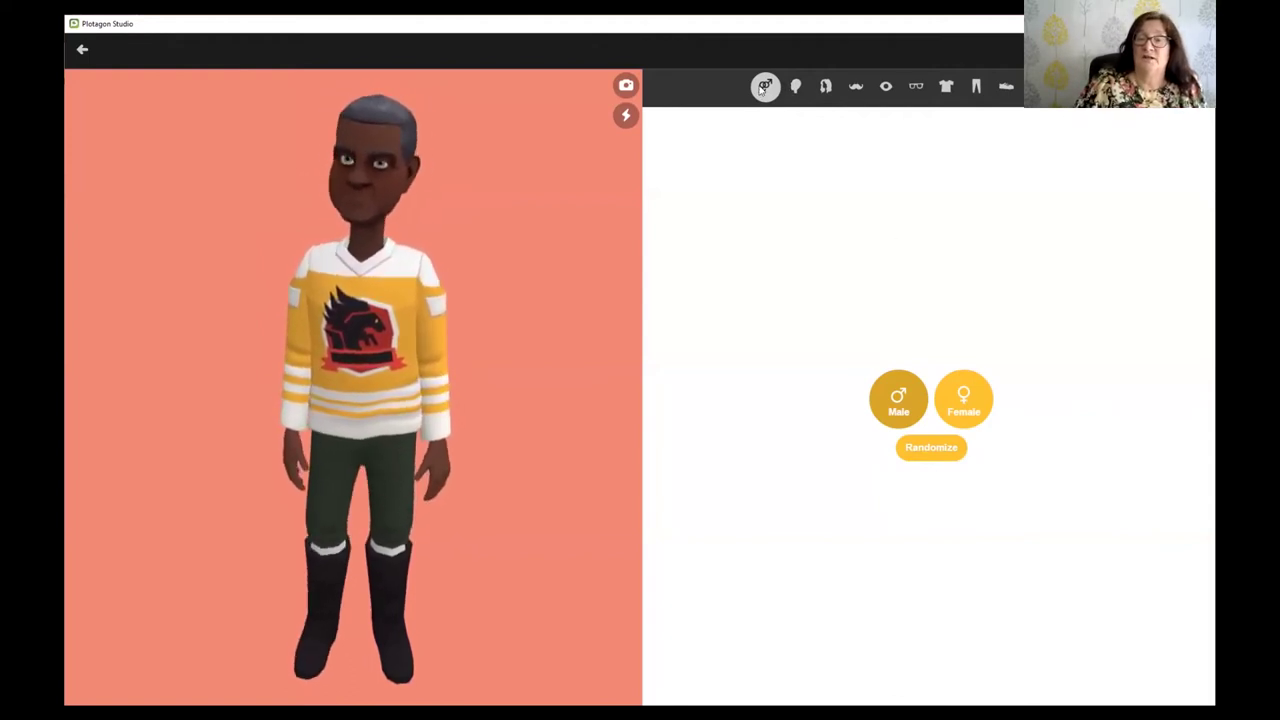
Make the new character female and try several face shapes, including an older wrinkled one.
click(958, 402)
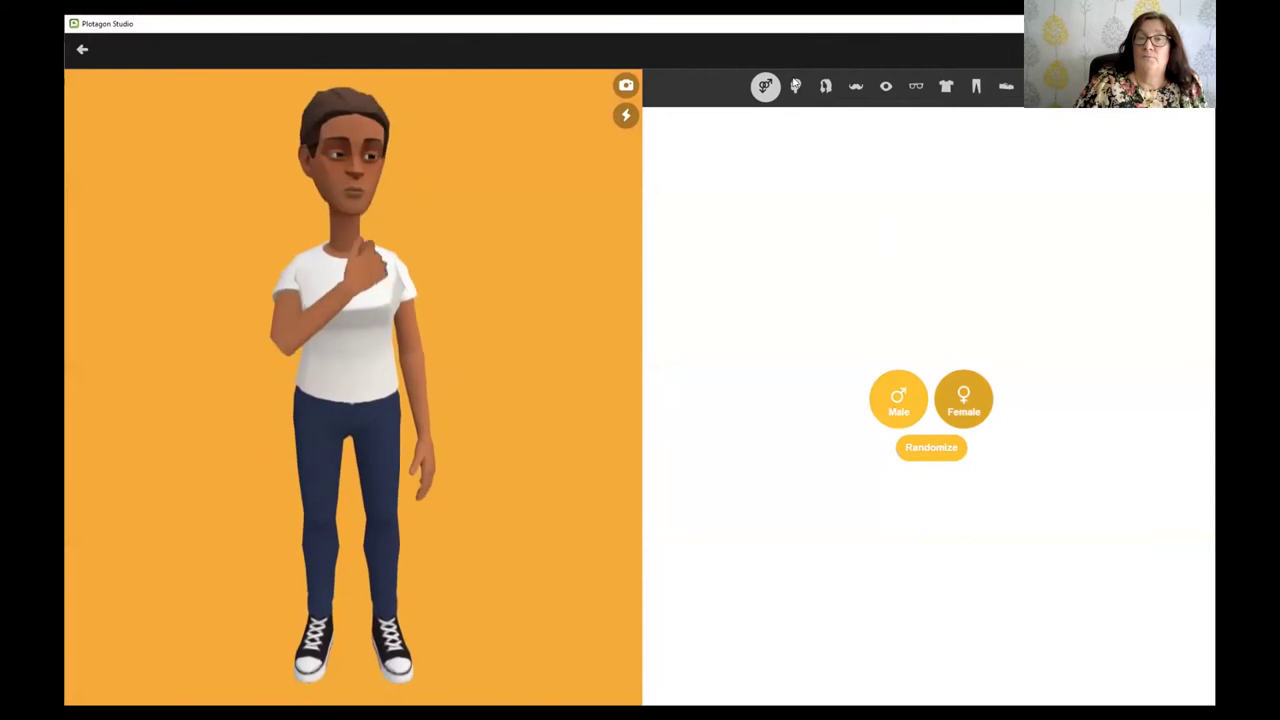
click(795, 86)
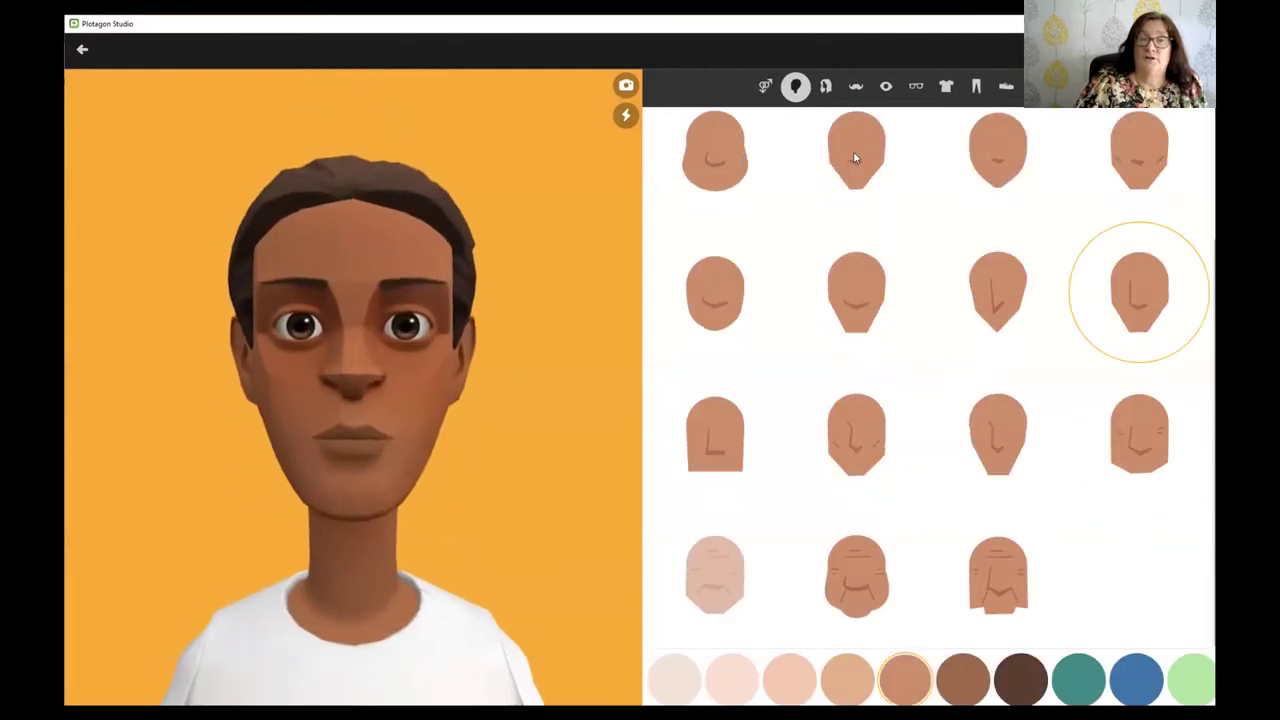
click(854, 157)
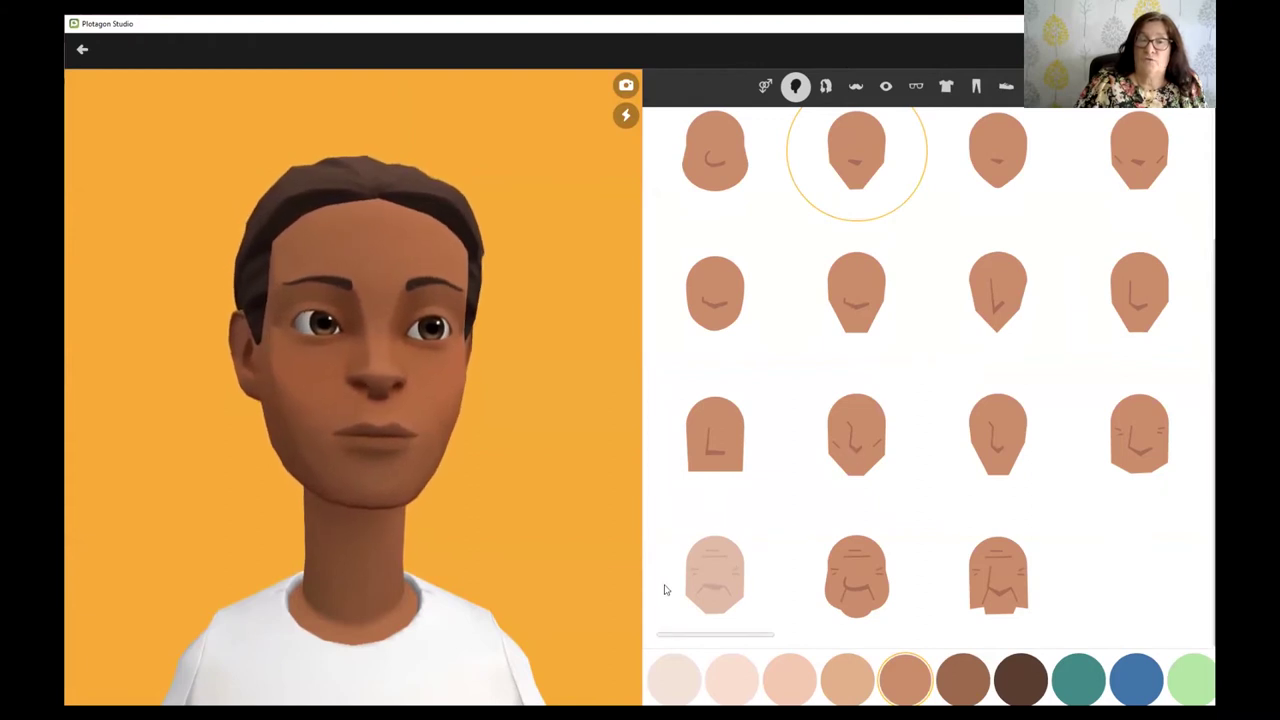
click(719, 577)
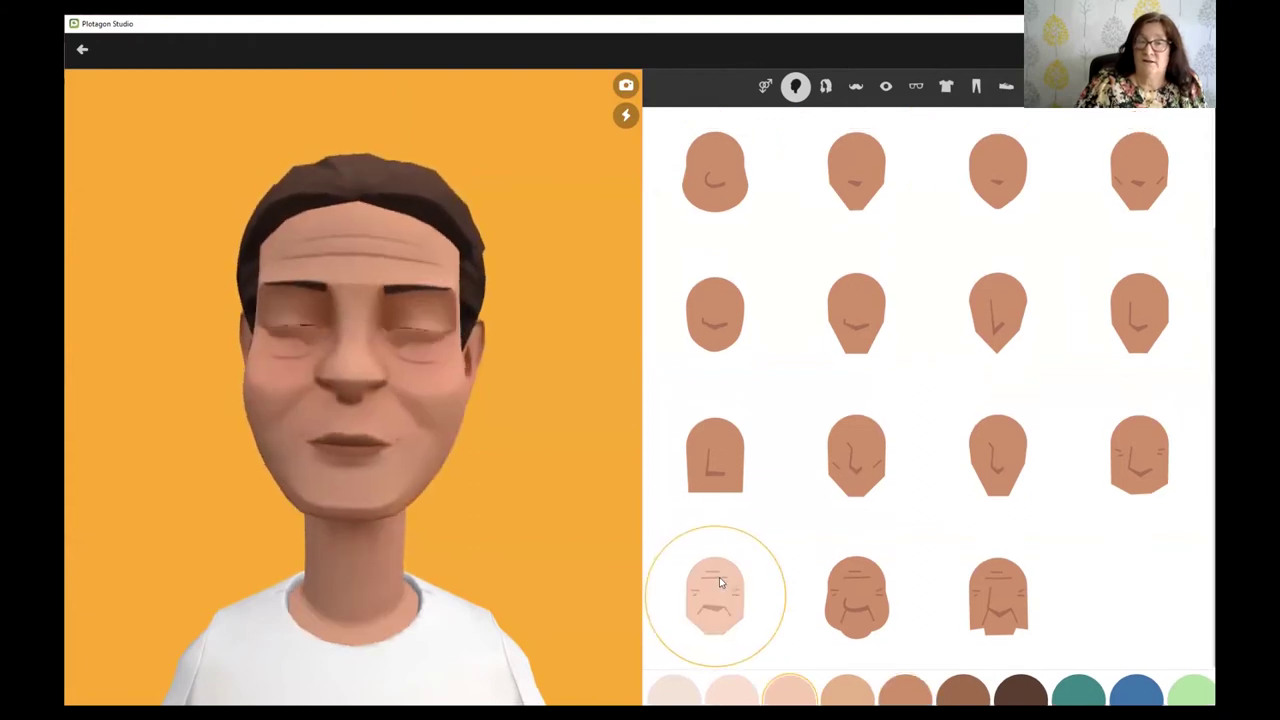
Choose the slim, pointed-chin face shape after a look at the beard options.
click(855, 86)
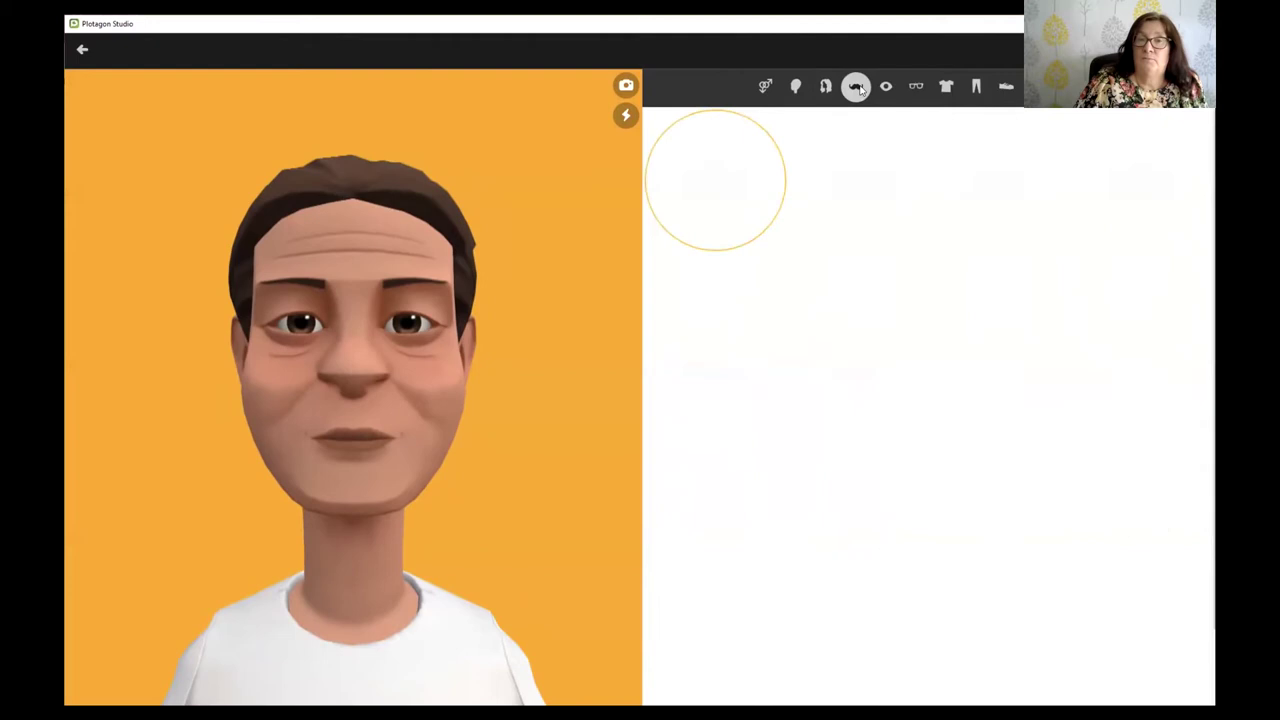
click(796, 87)
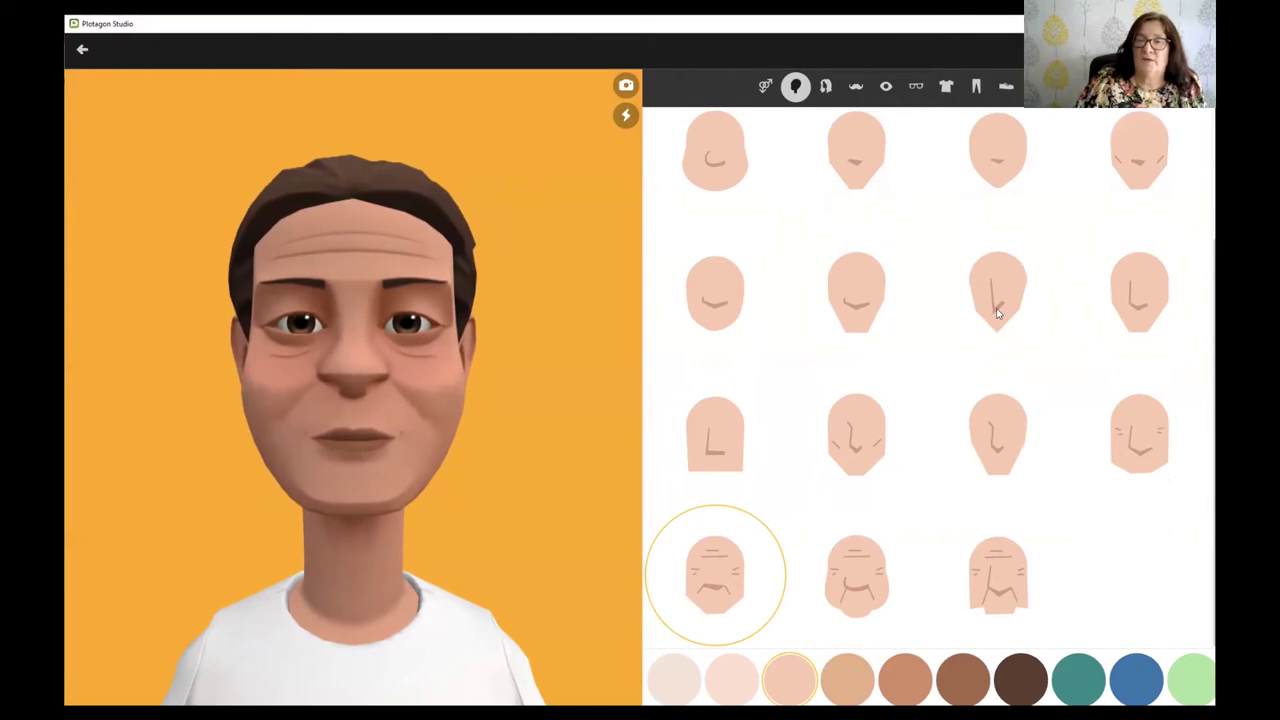
click(997, 314)
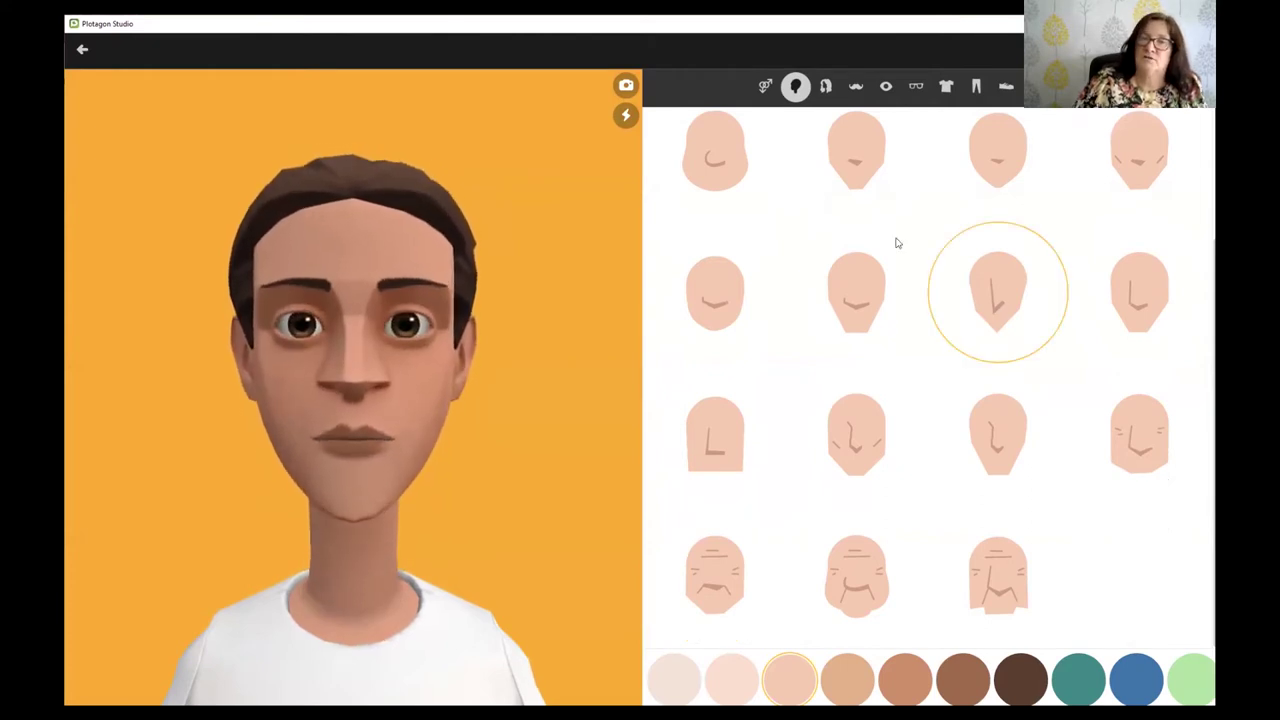
click(825, 86)
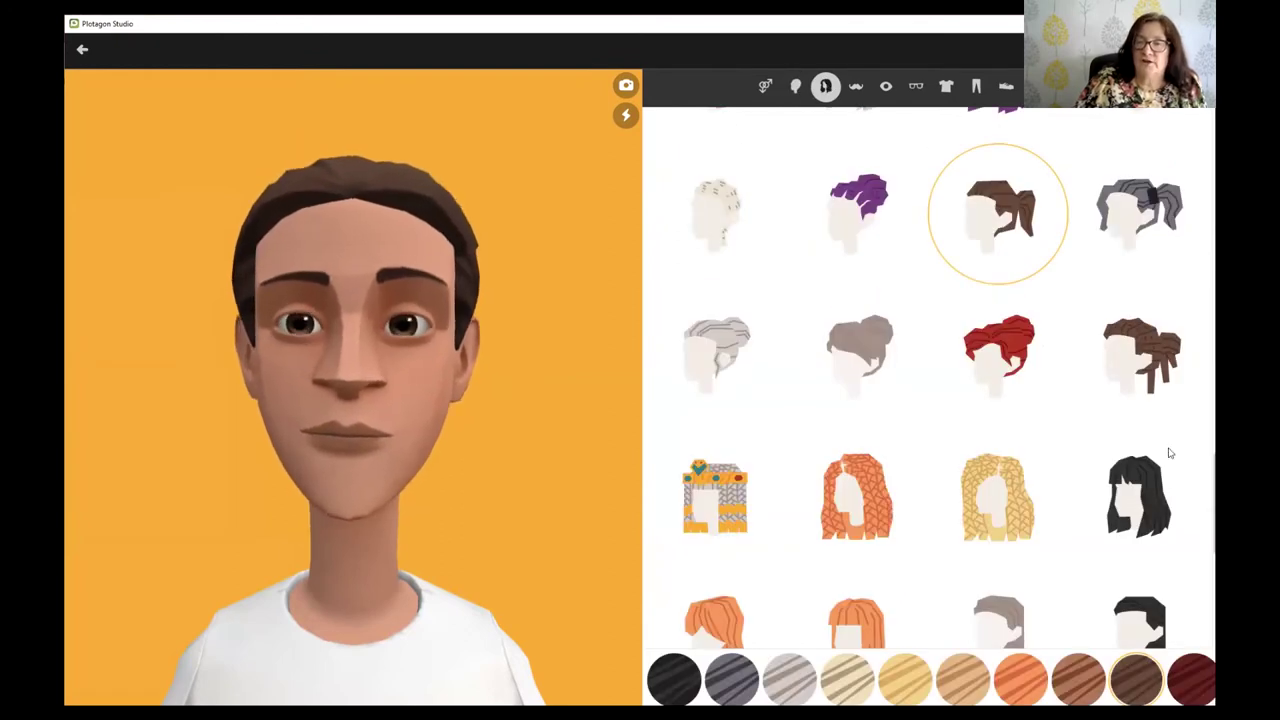
Give the character long hair with bangs and change its colour to brown.
click(1158, 490)
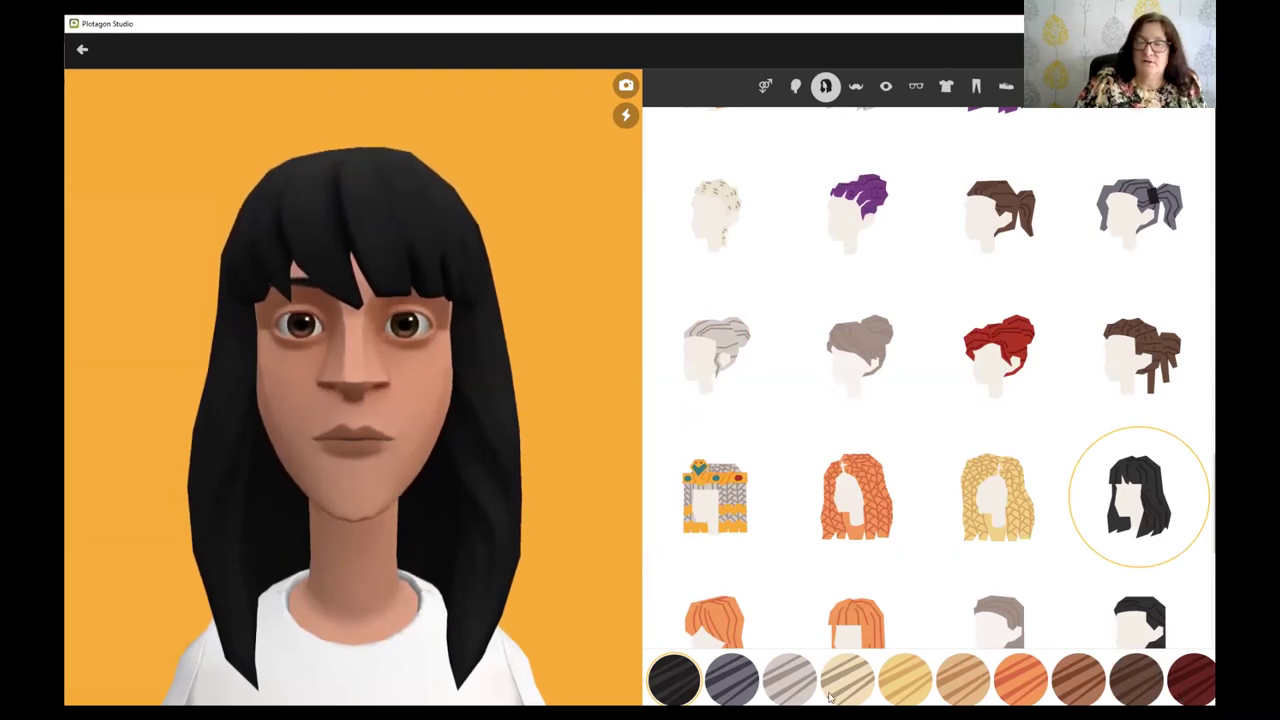
click(1079, 680)
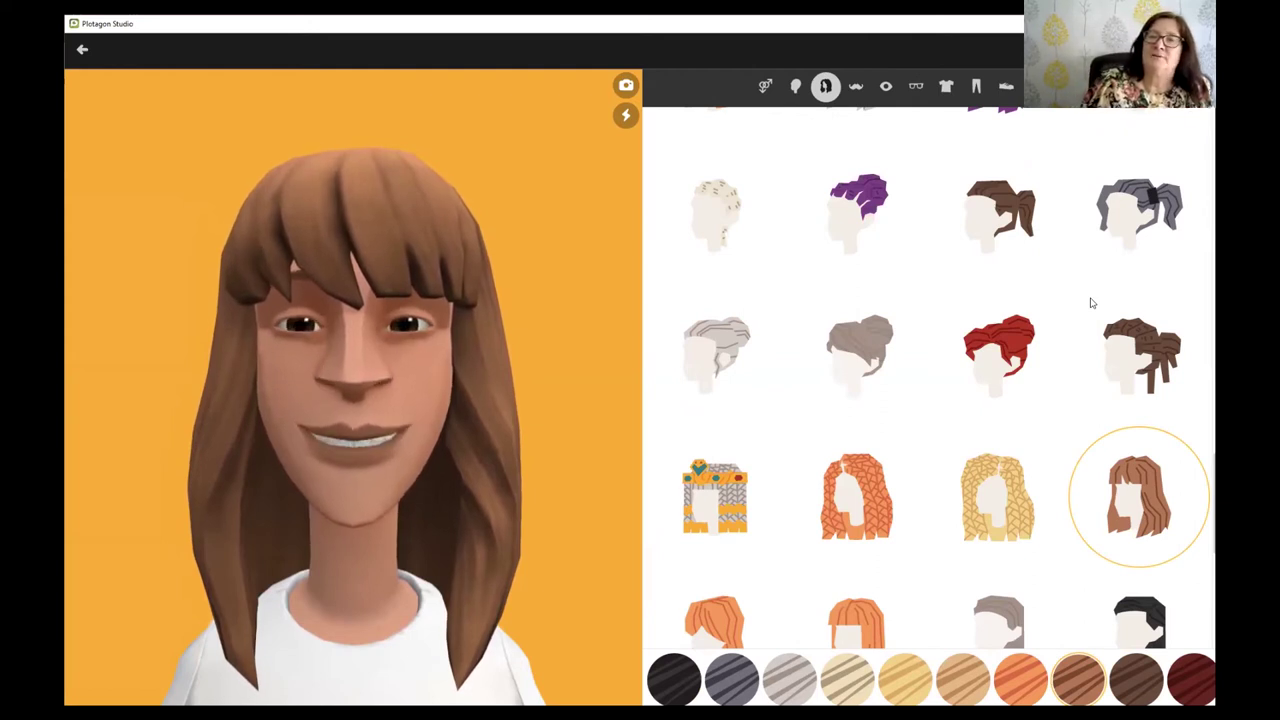
scroll(900, 135, down, 10)
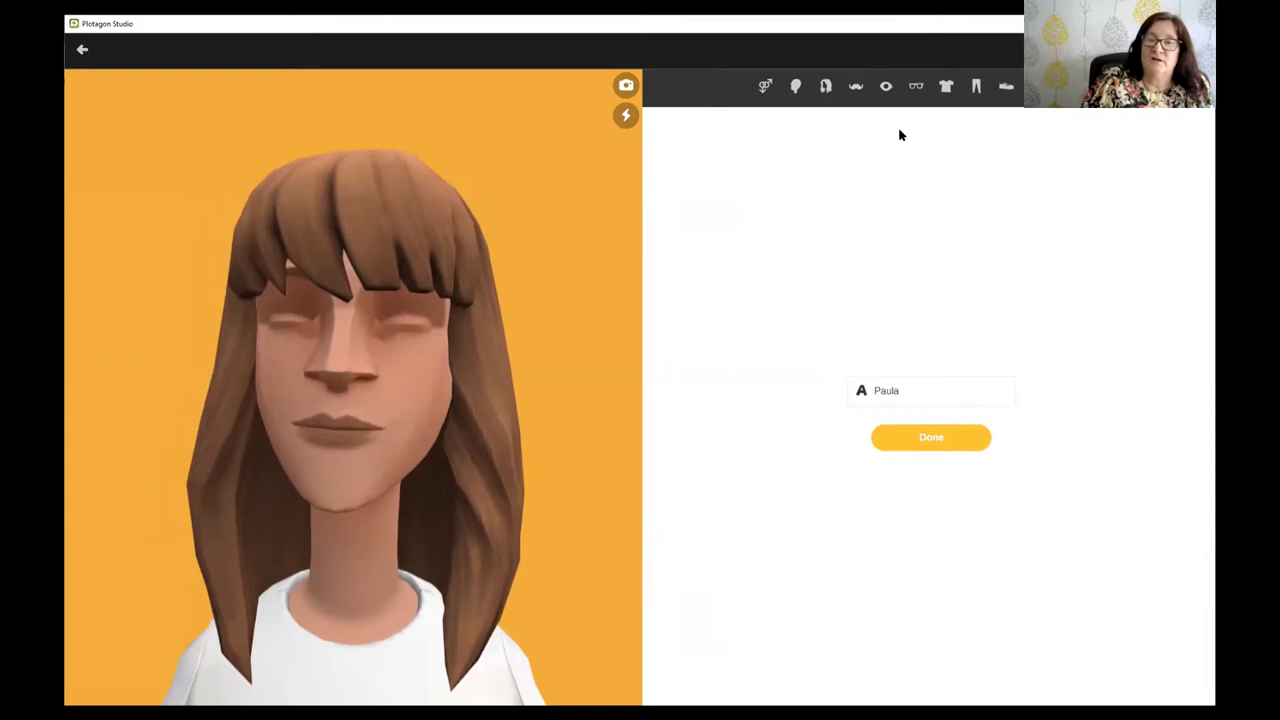
Replace the default name with 'Eileen' (capital E) and save the character.
double_click(897, 392)
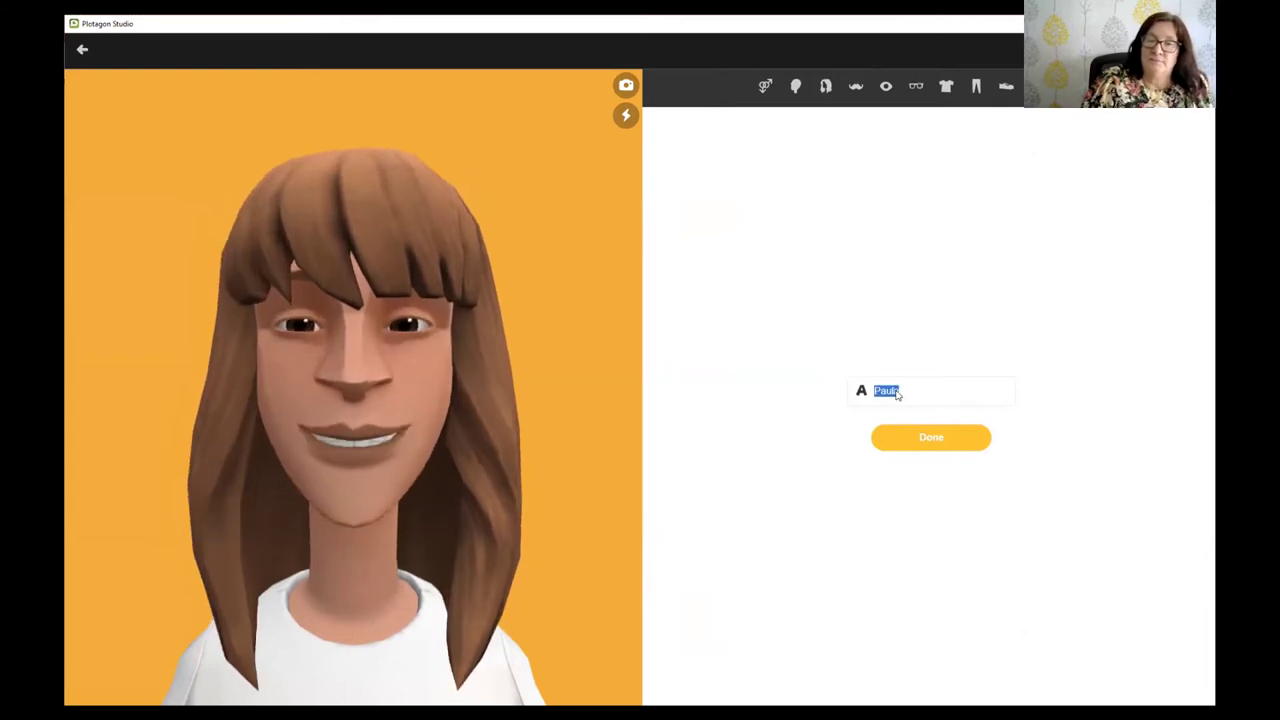
text(eileen)
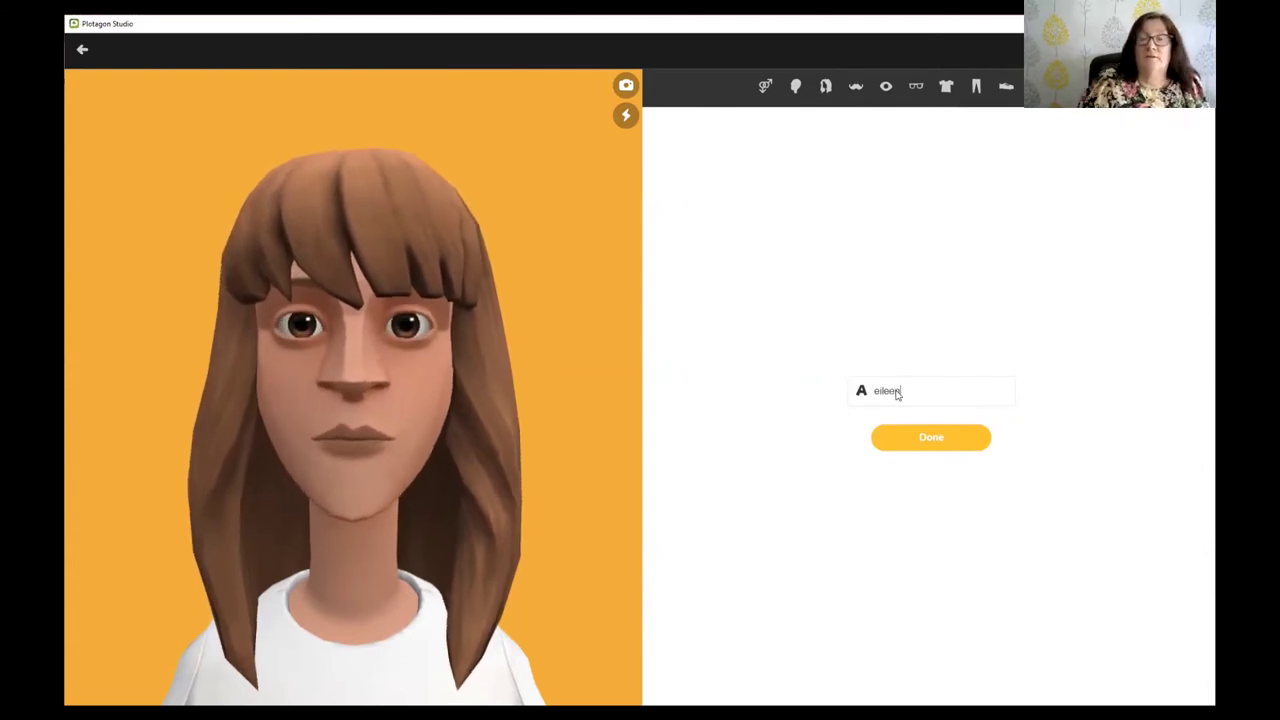
click(877, 391)
key(BackSpace)
text(E)
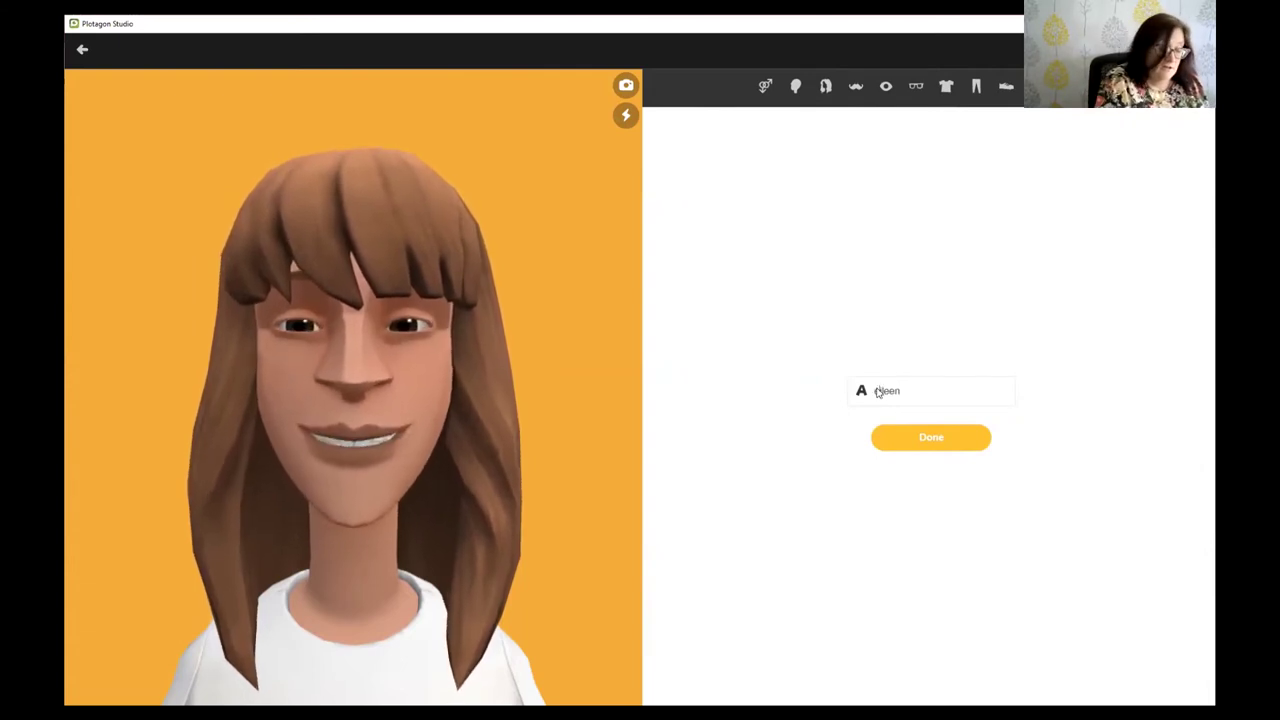
click(935, 447)
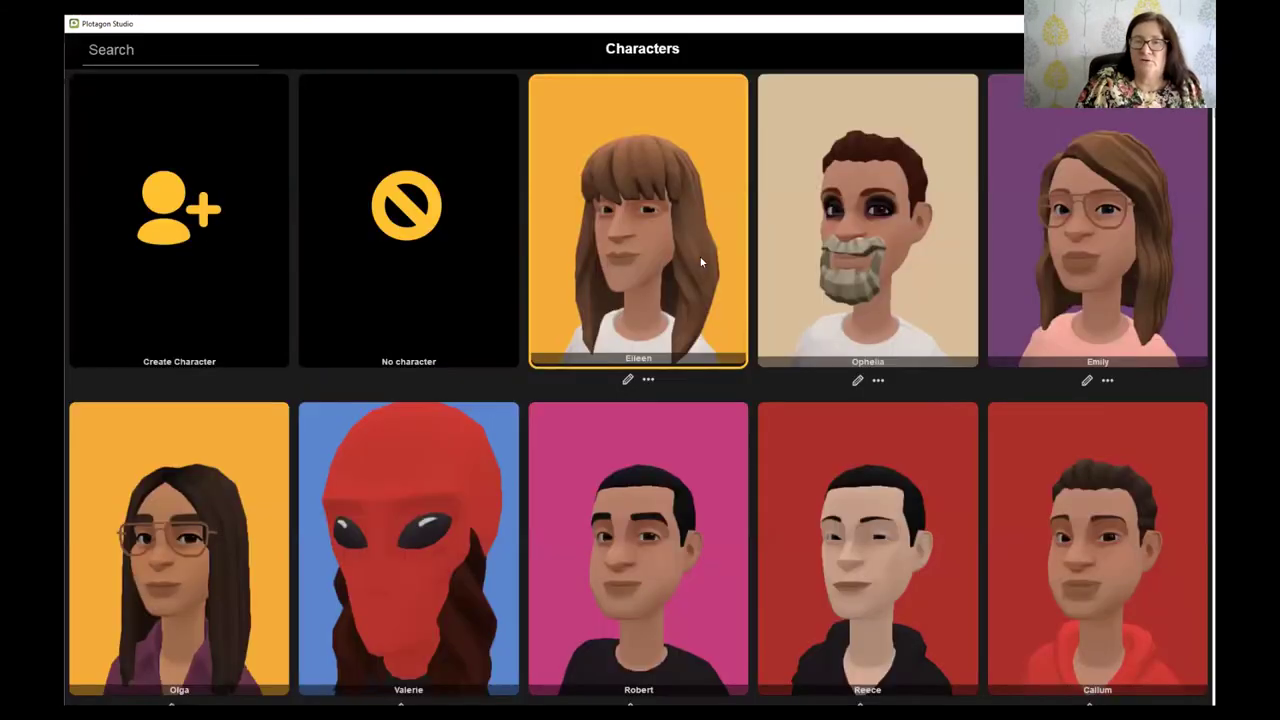
click(701, 262)
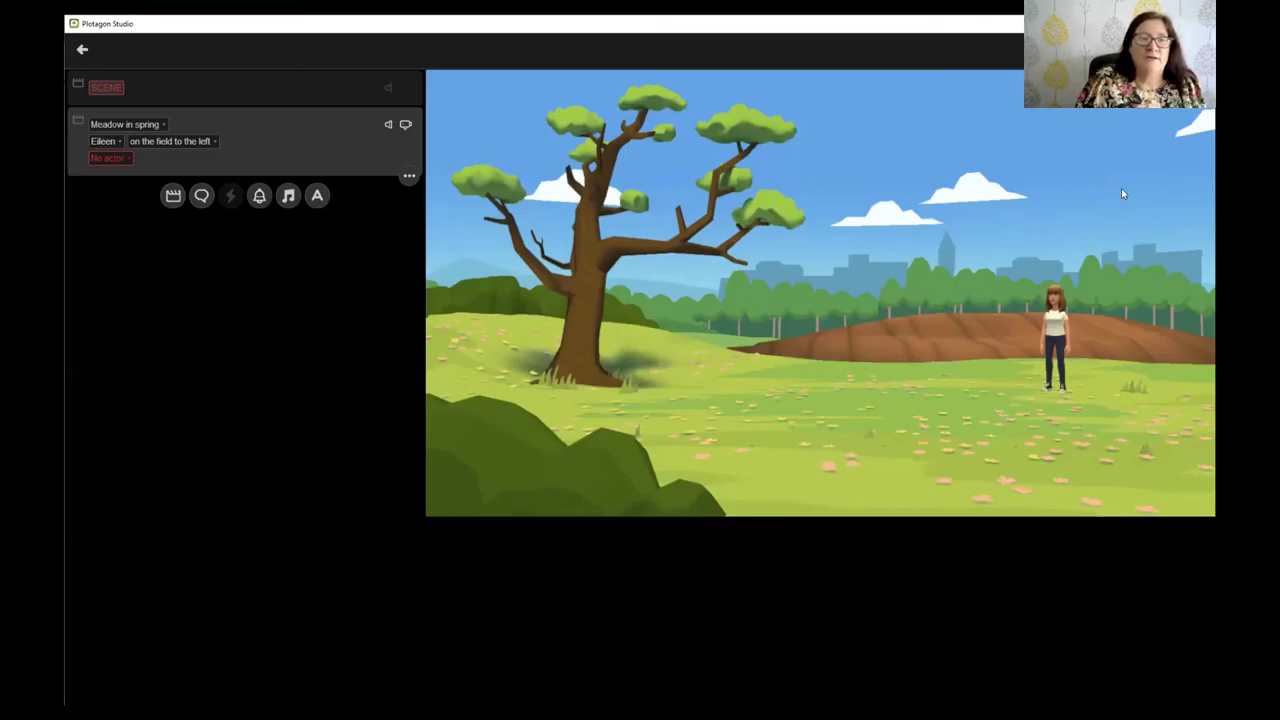
Place Eileen at the Tree (right) location and add a new dialogue line.
click(213, 141)
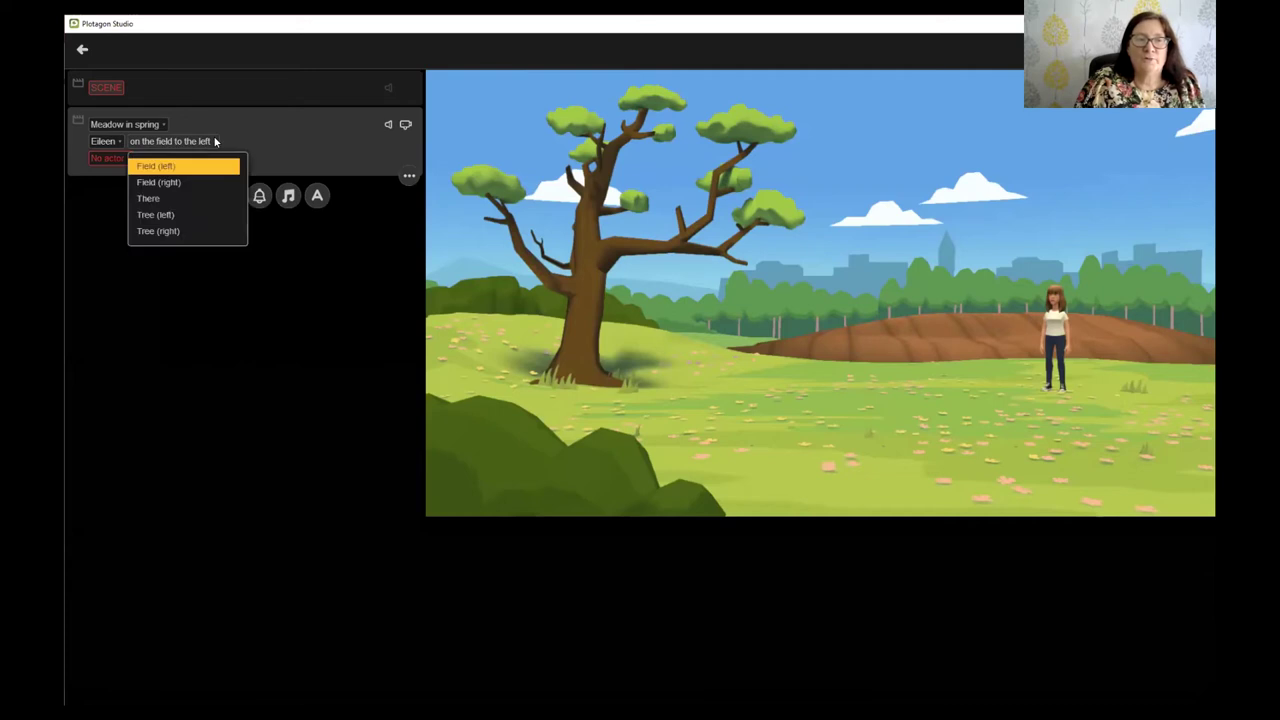
click(169, 198)
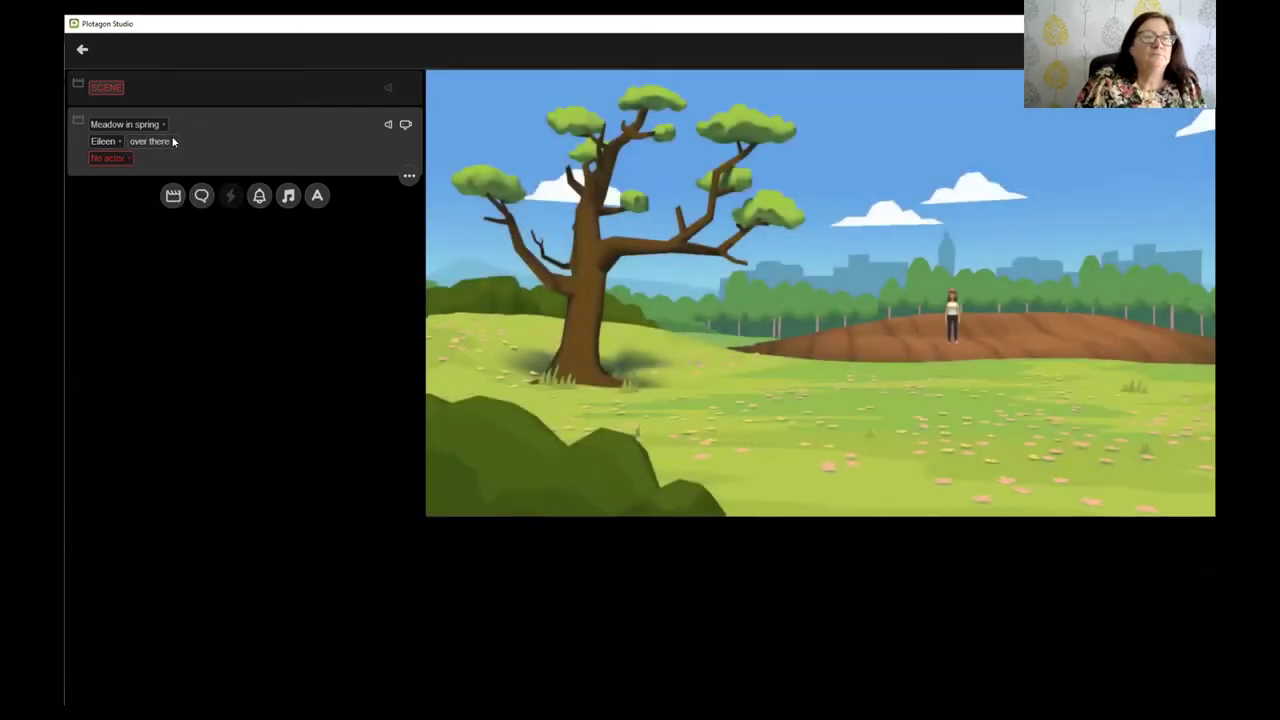
click(173, 141)
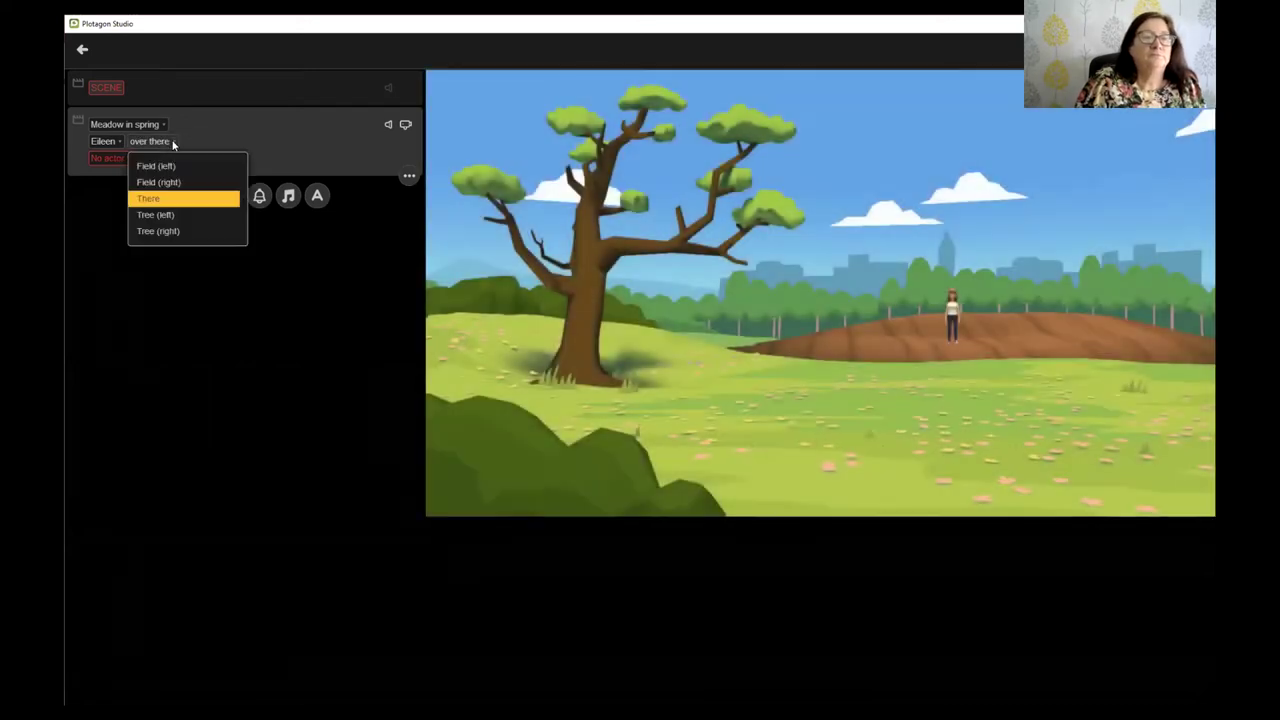
click(160, 231)
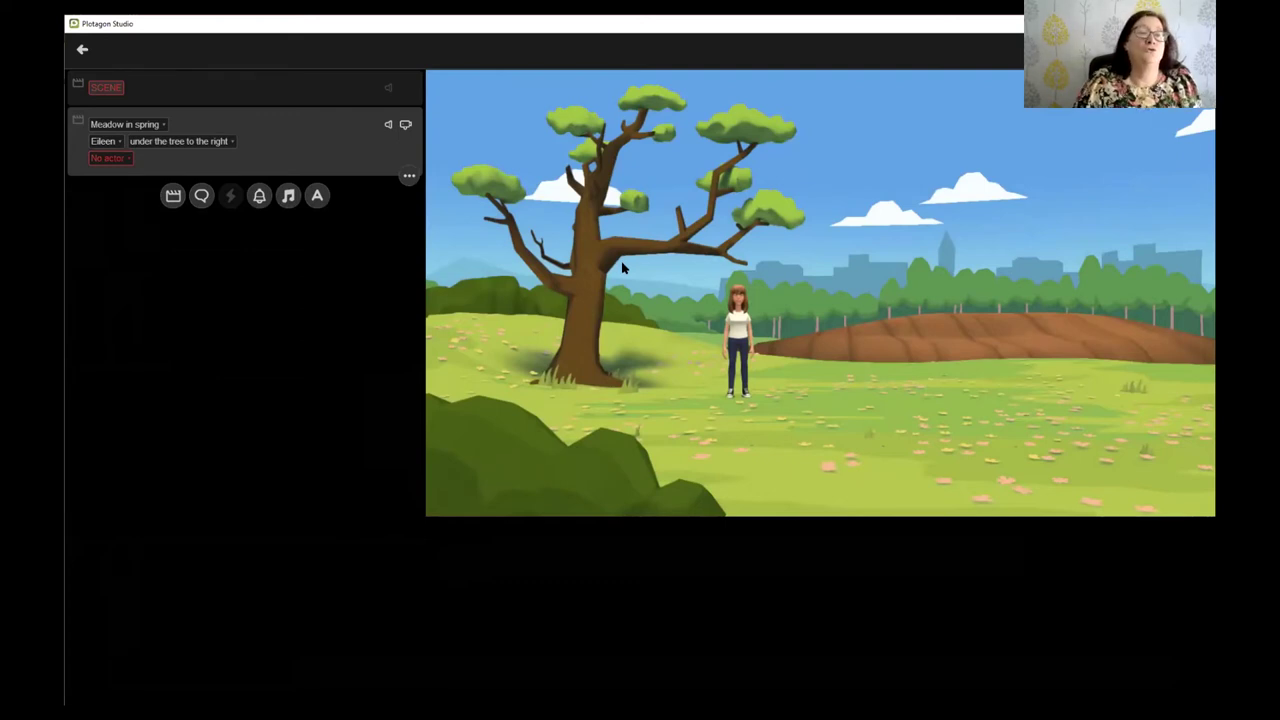
click(201, 196)
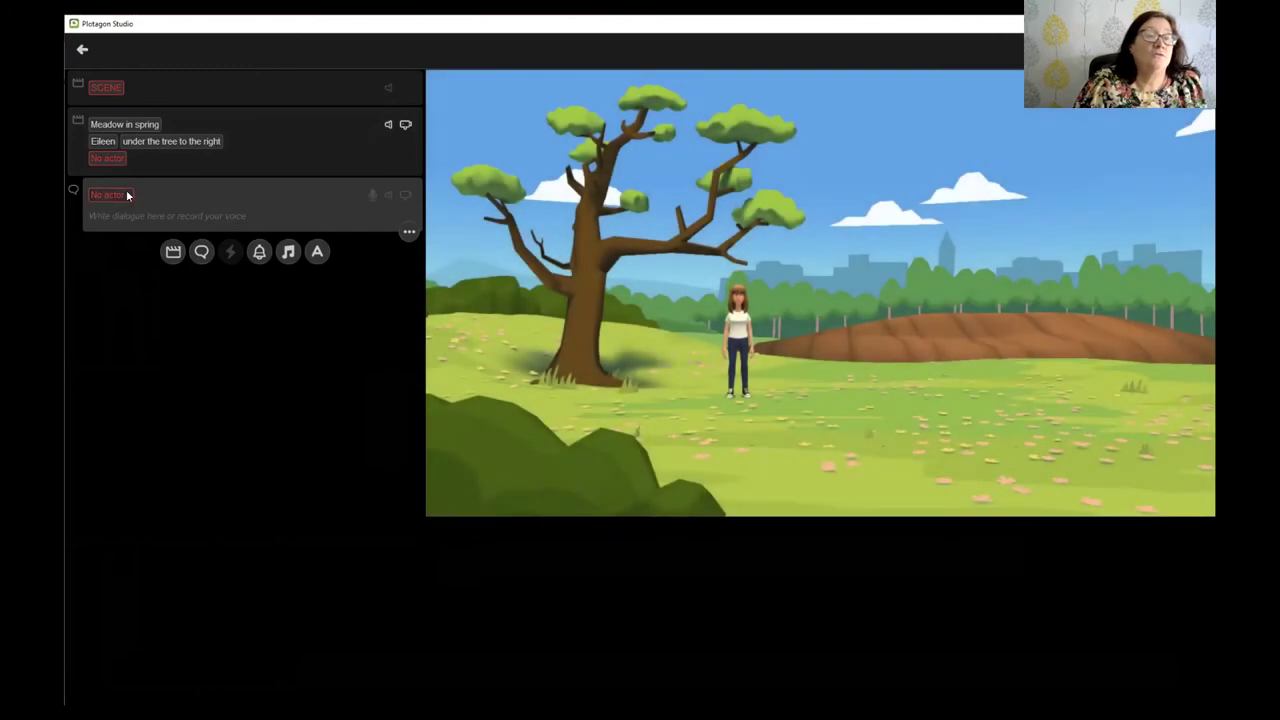
Make Eileen the speaker of the new dialogue line.
click(127, 195)
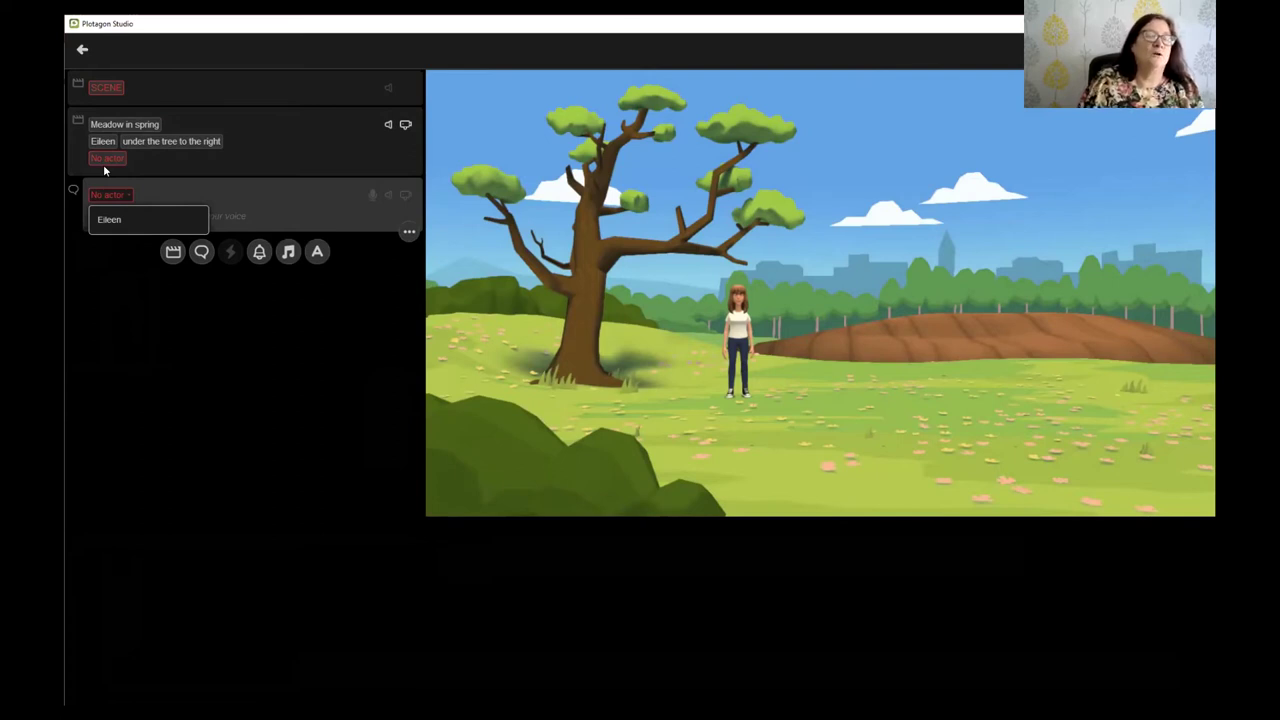
click(203, 222)
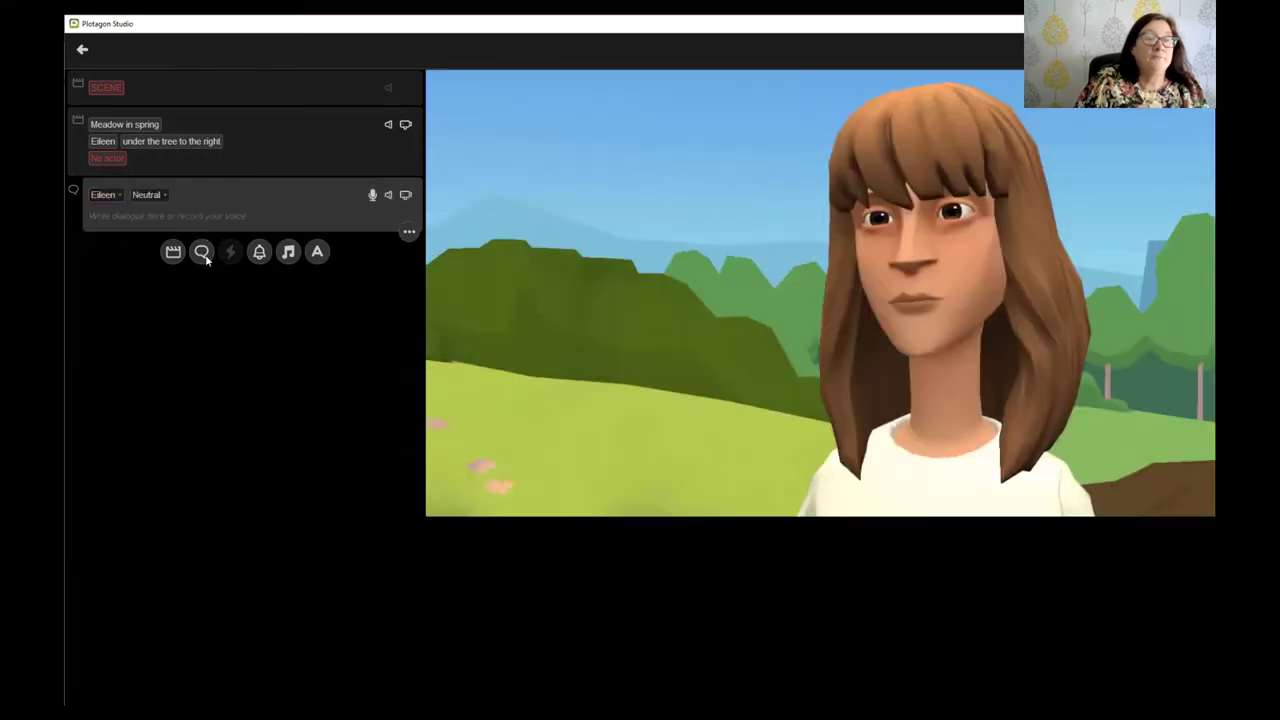
click(372, 196)
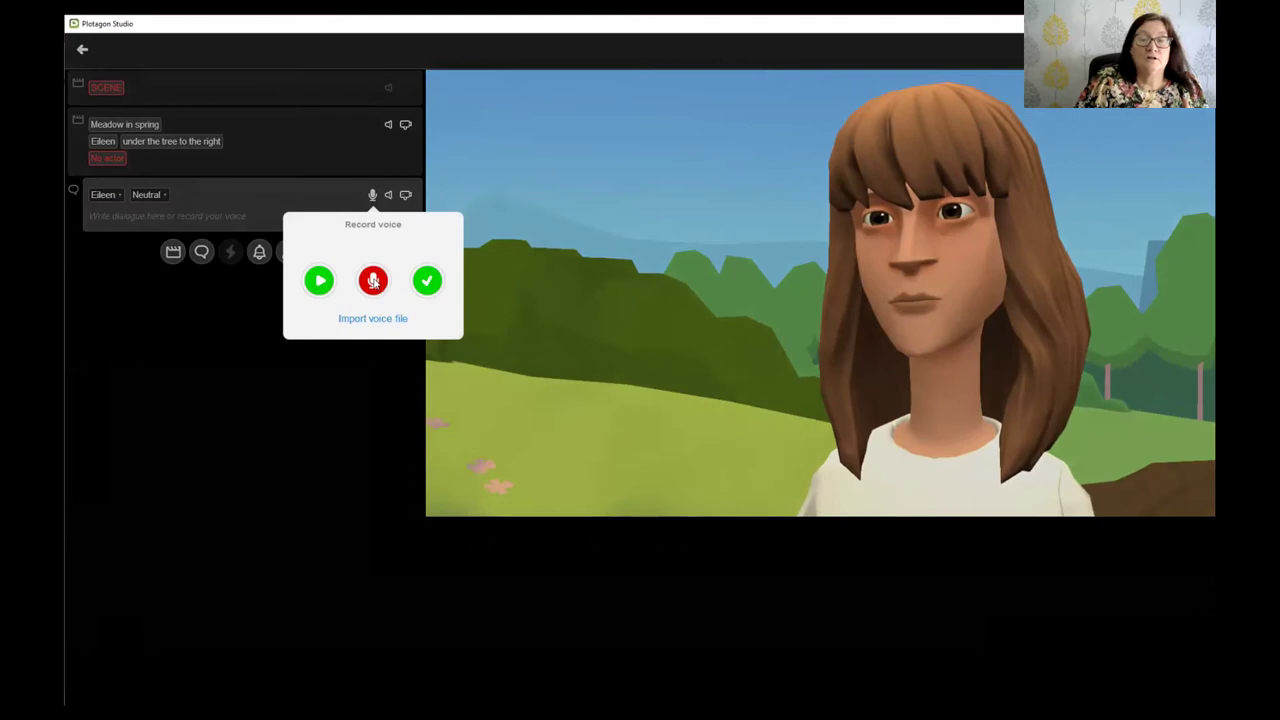
Record a short voice clip for Eileen's line, accept it, and preview the scene.
key(space)
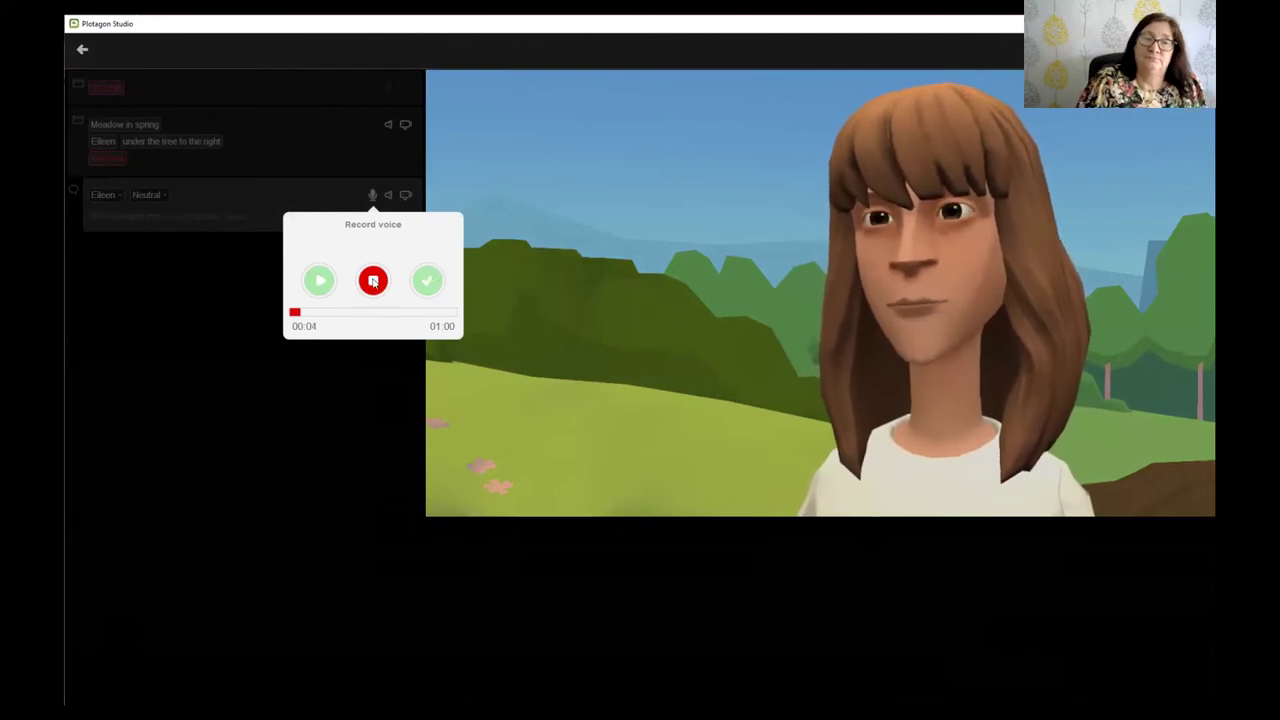
key(space)
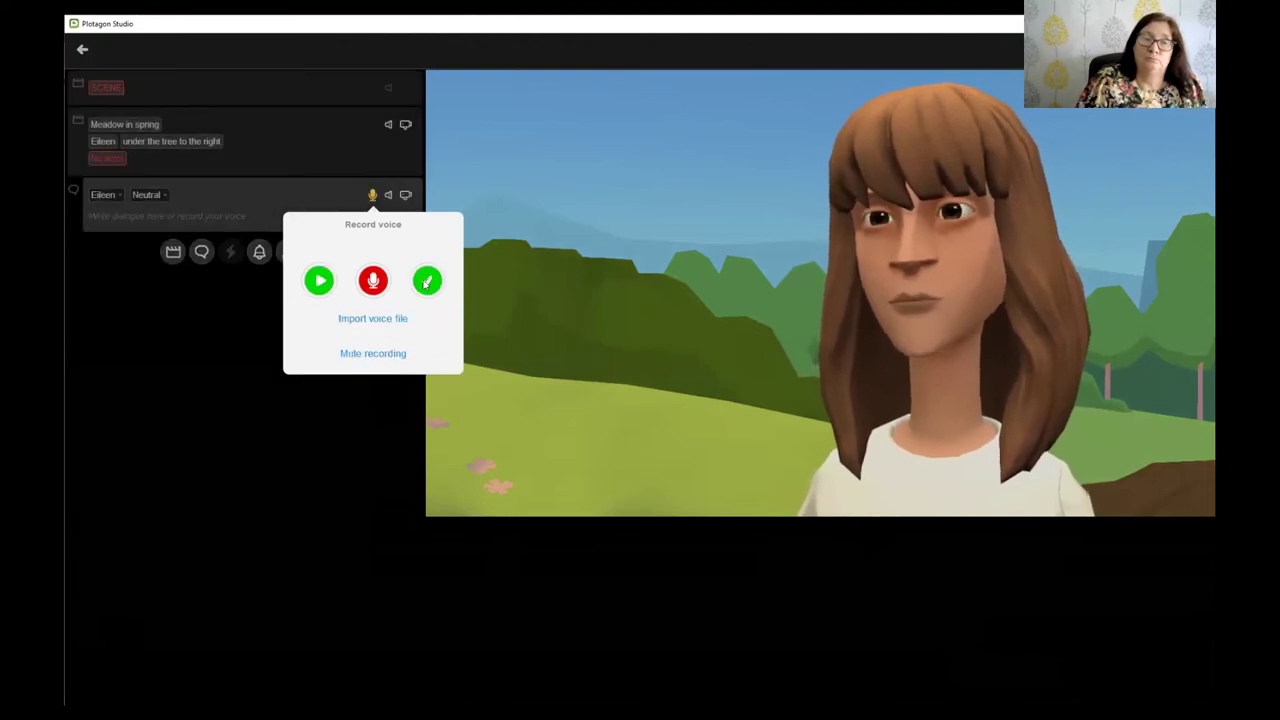
click(427, 280)
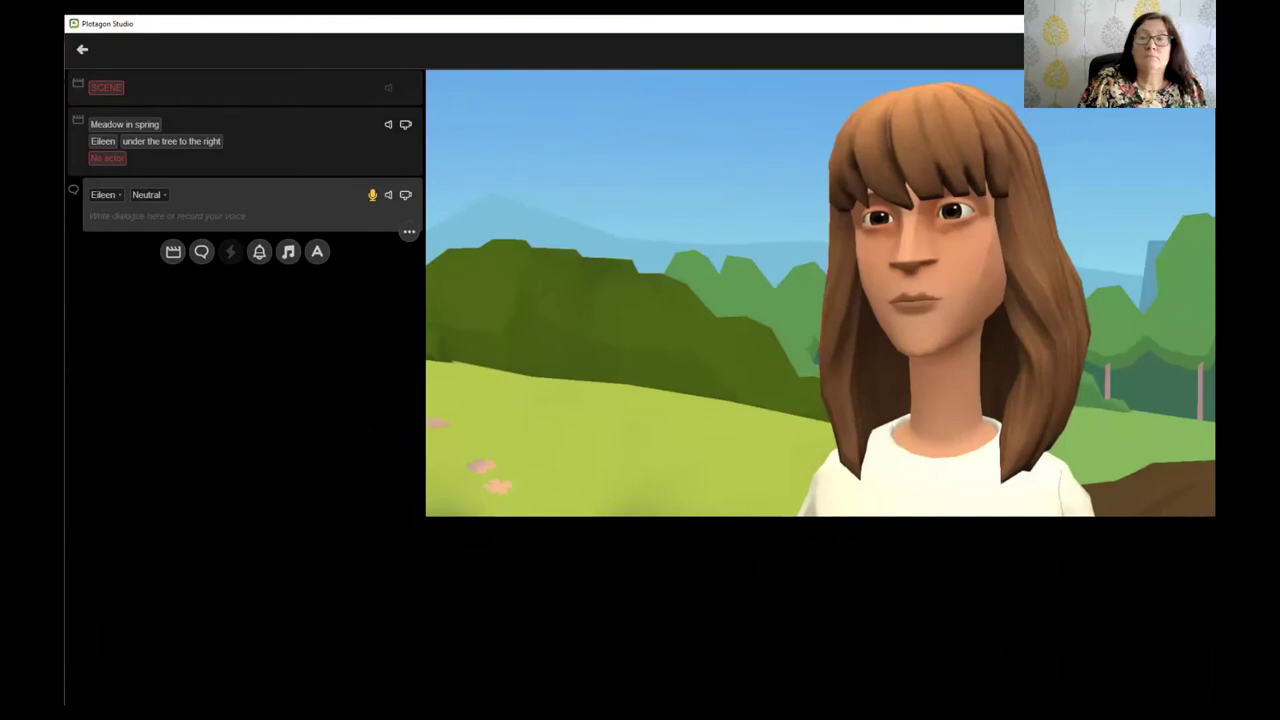
key(space)
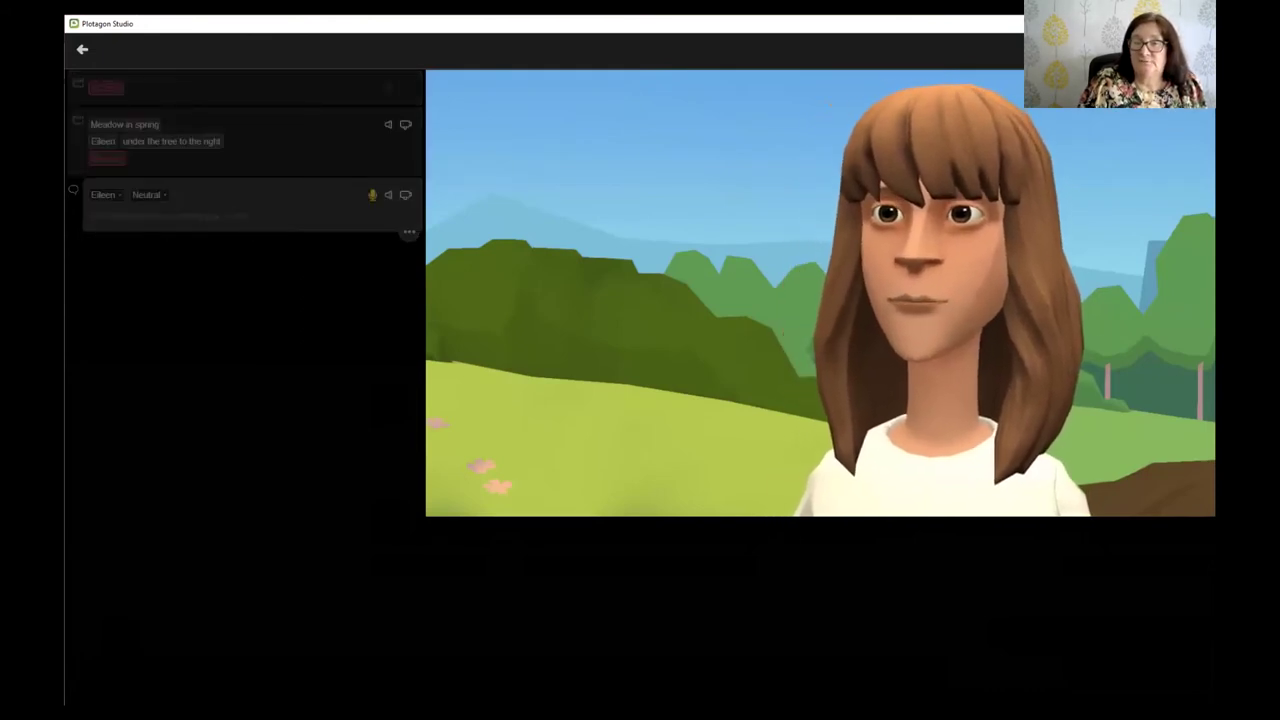
Stop the running preview of Eileen's recorded line.
click(405, 195)
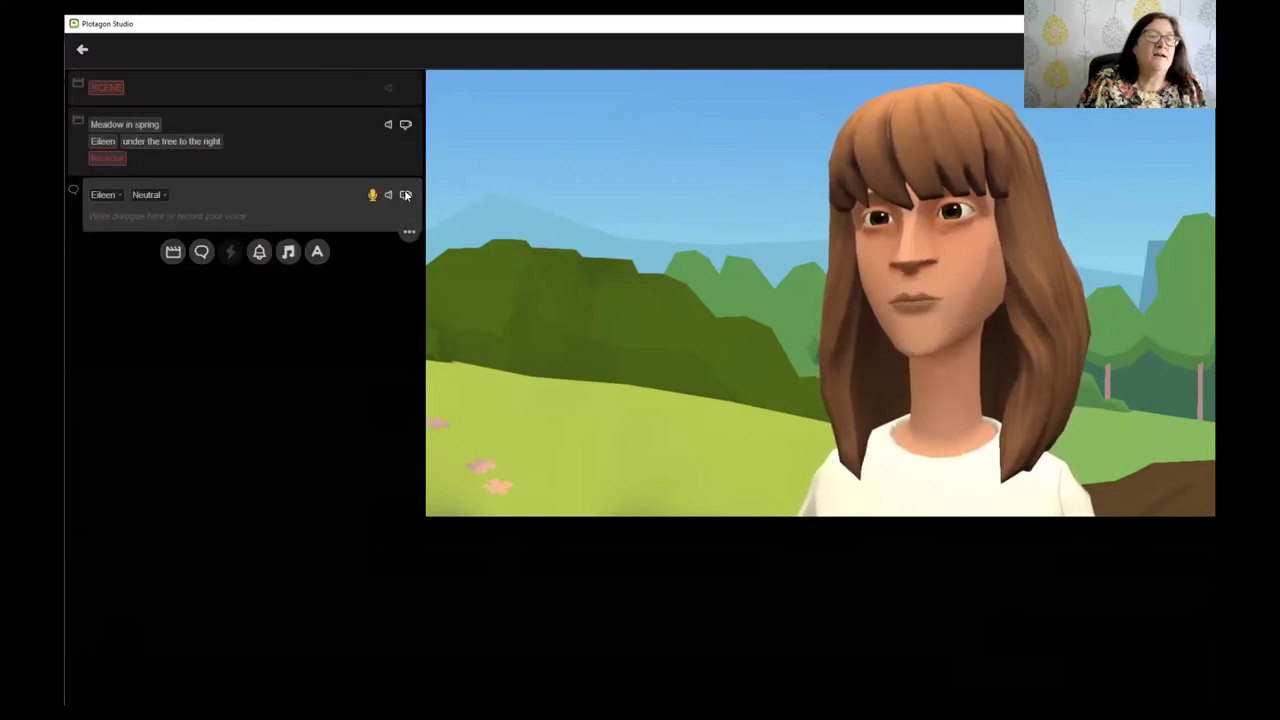
click(165, 194)
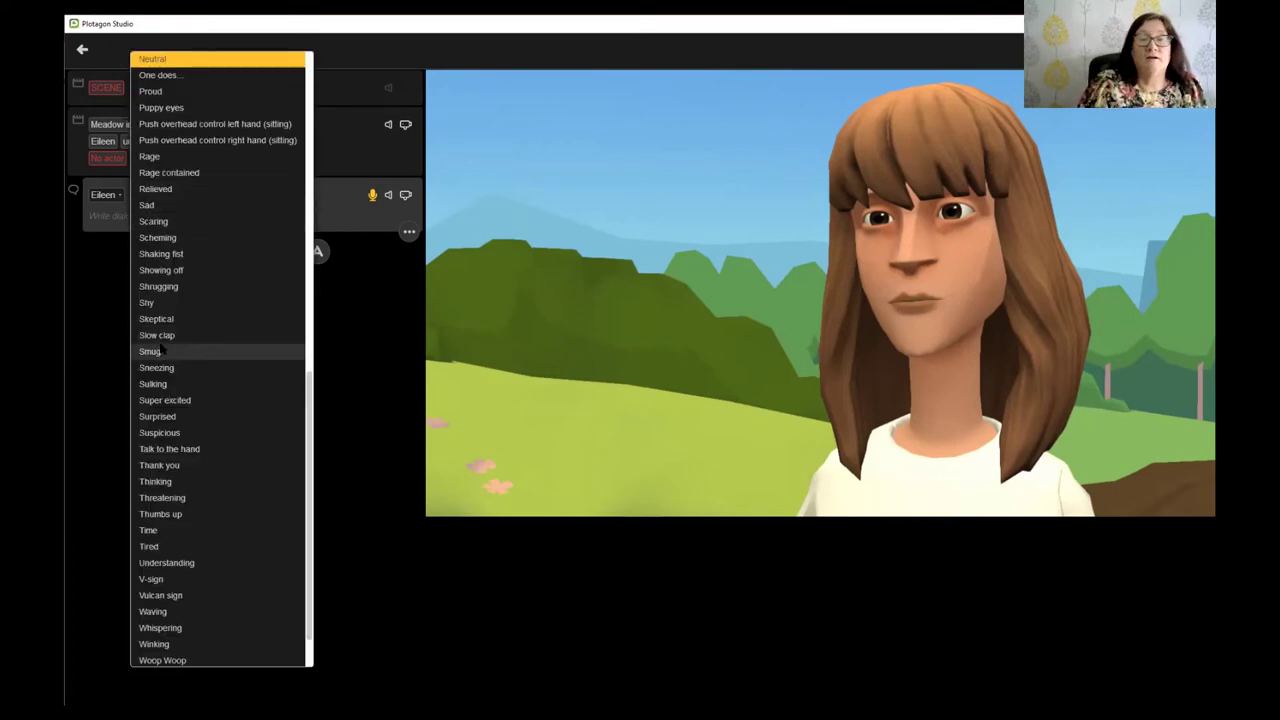
Set Eileen's line emotion to Super excited after briefly trying Smug.
click(149, 351)
click(162, 196)
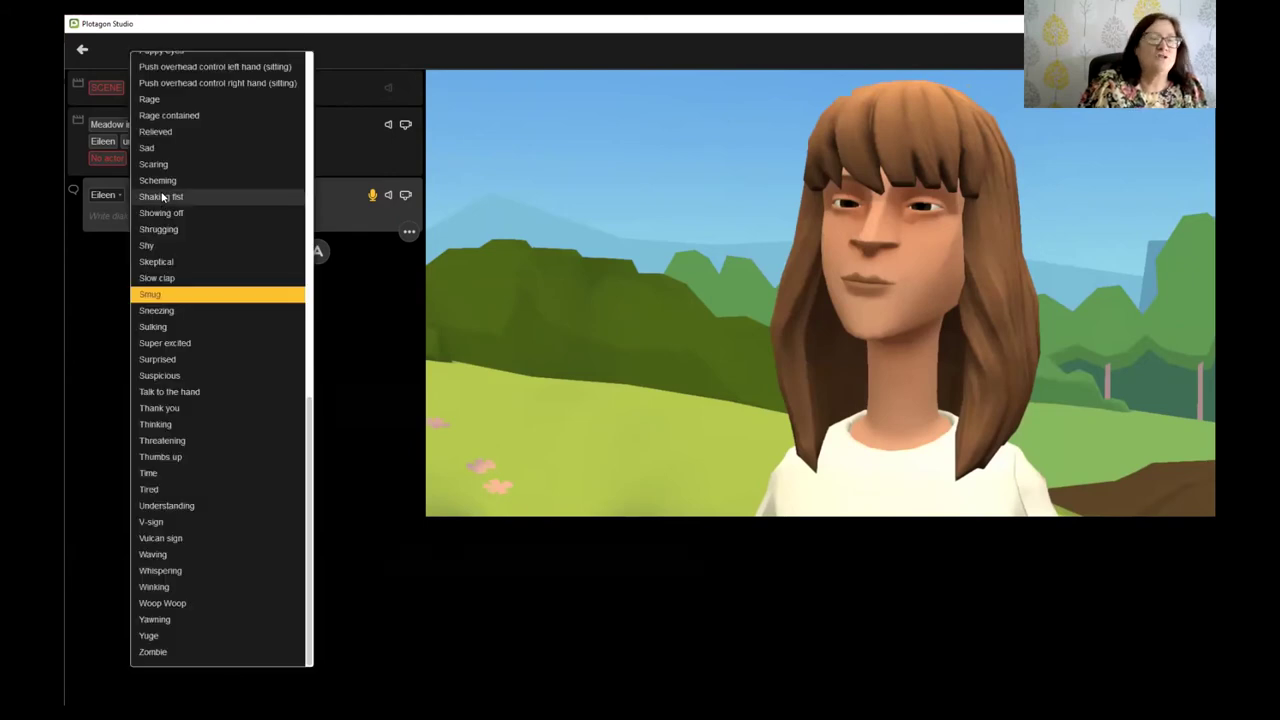
click(179, 344)
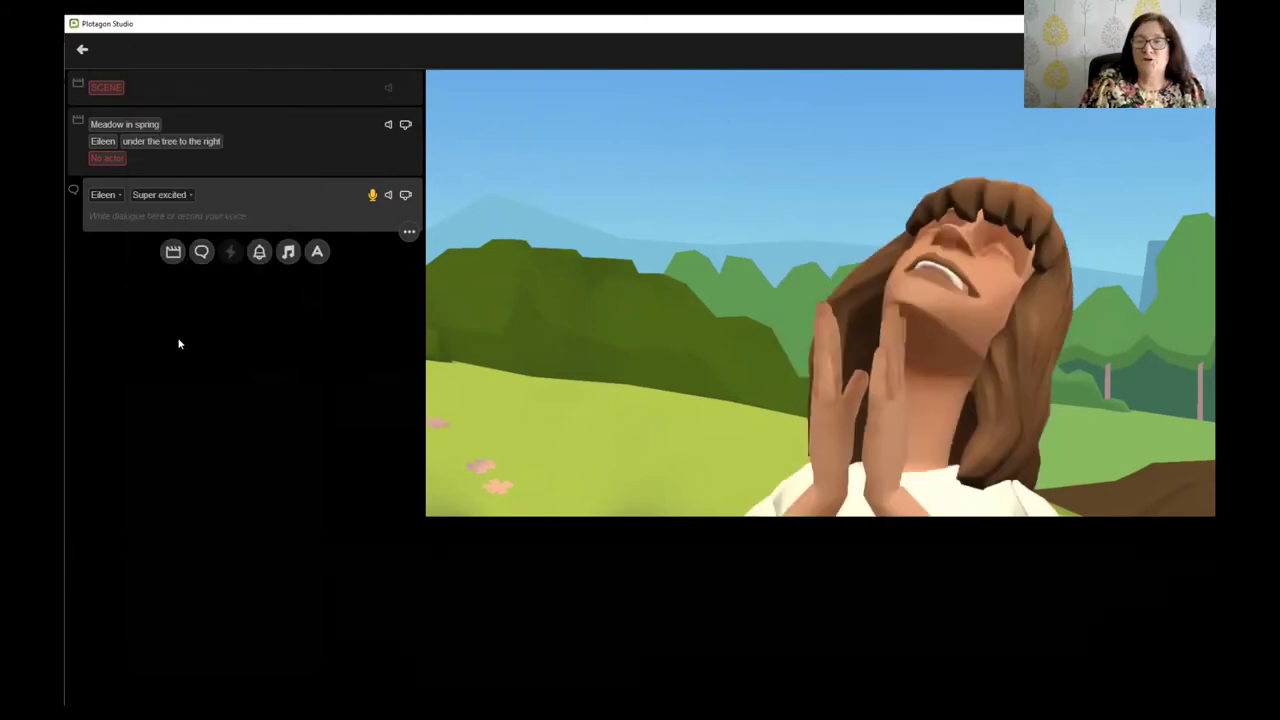
click(188, 196)
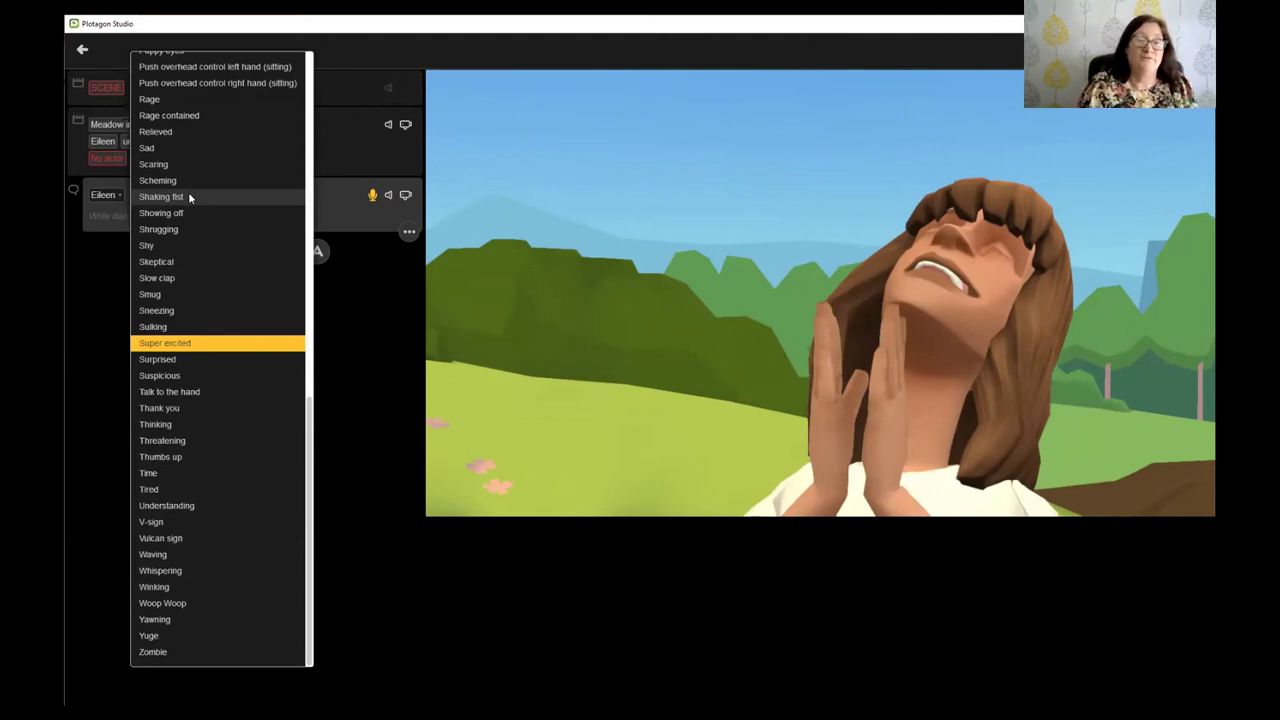
click(368, 378)
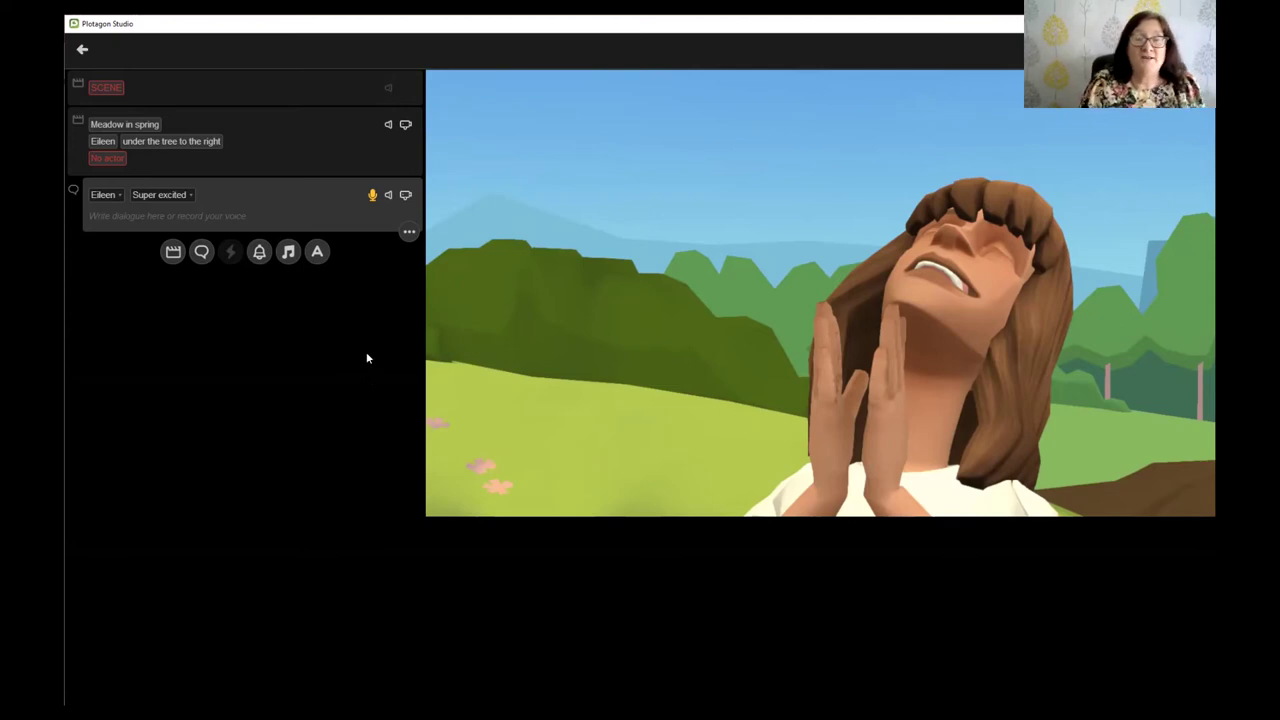
click(83, 51)
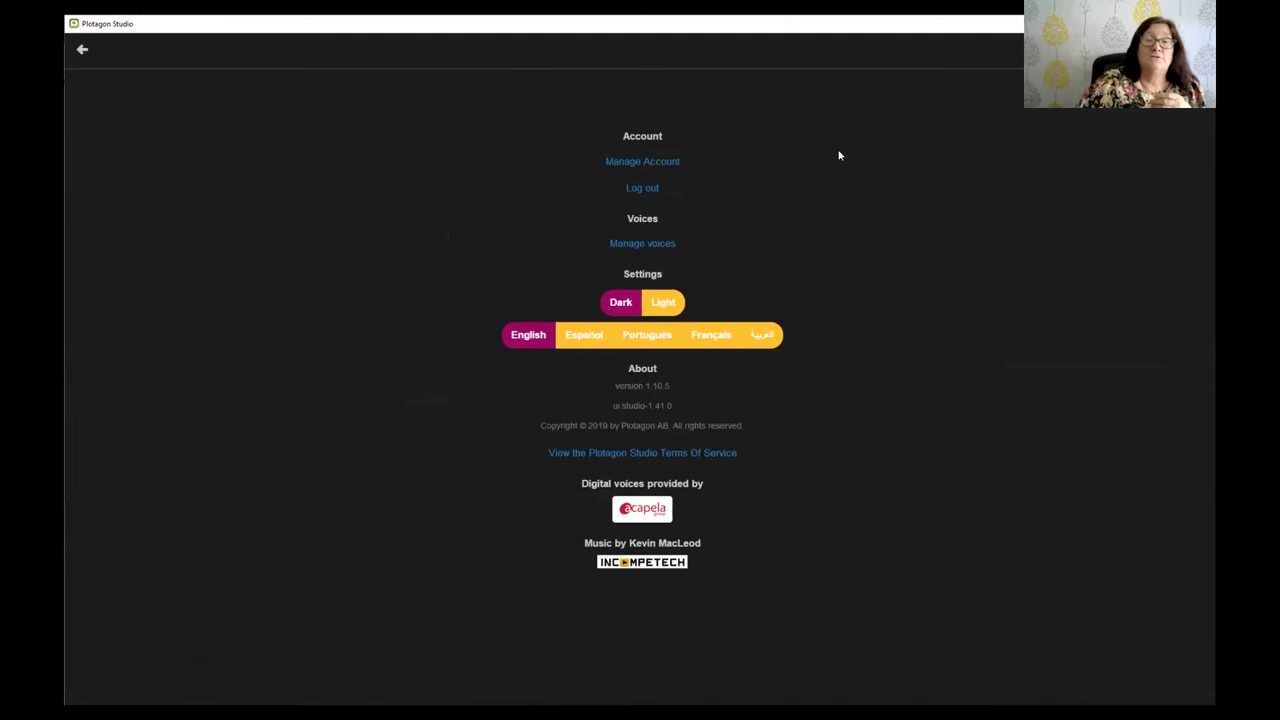
click(82, 49)
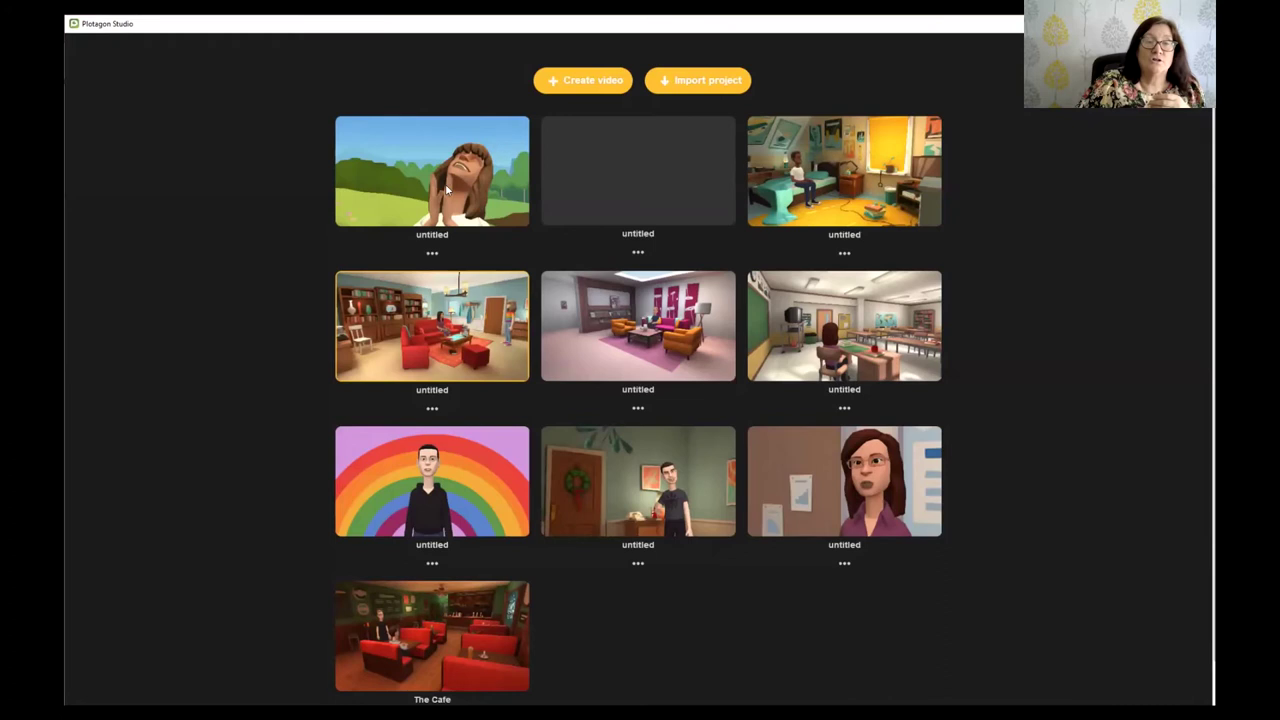
click(753, 158)
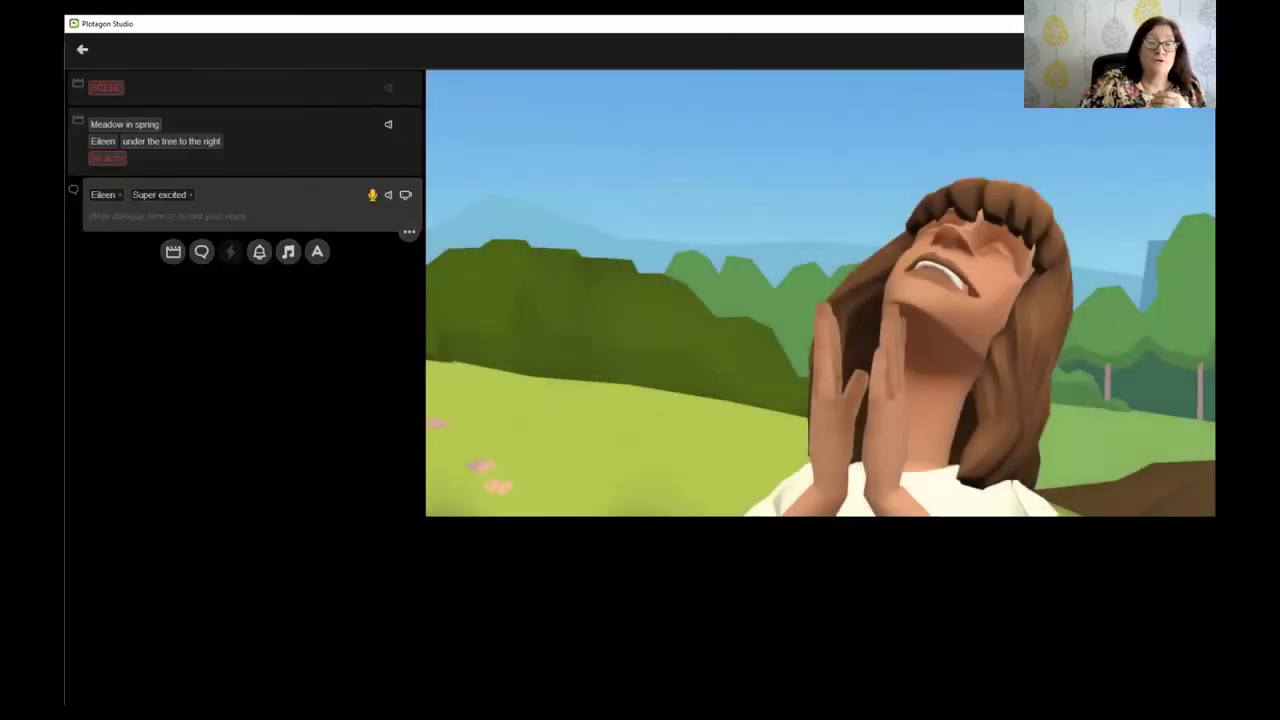
click(82, 49)
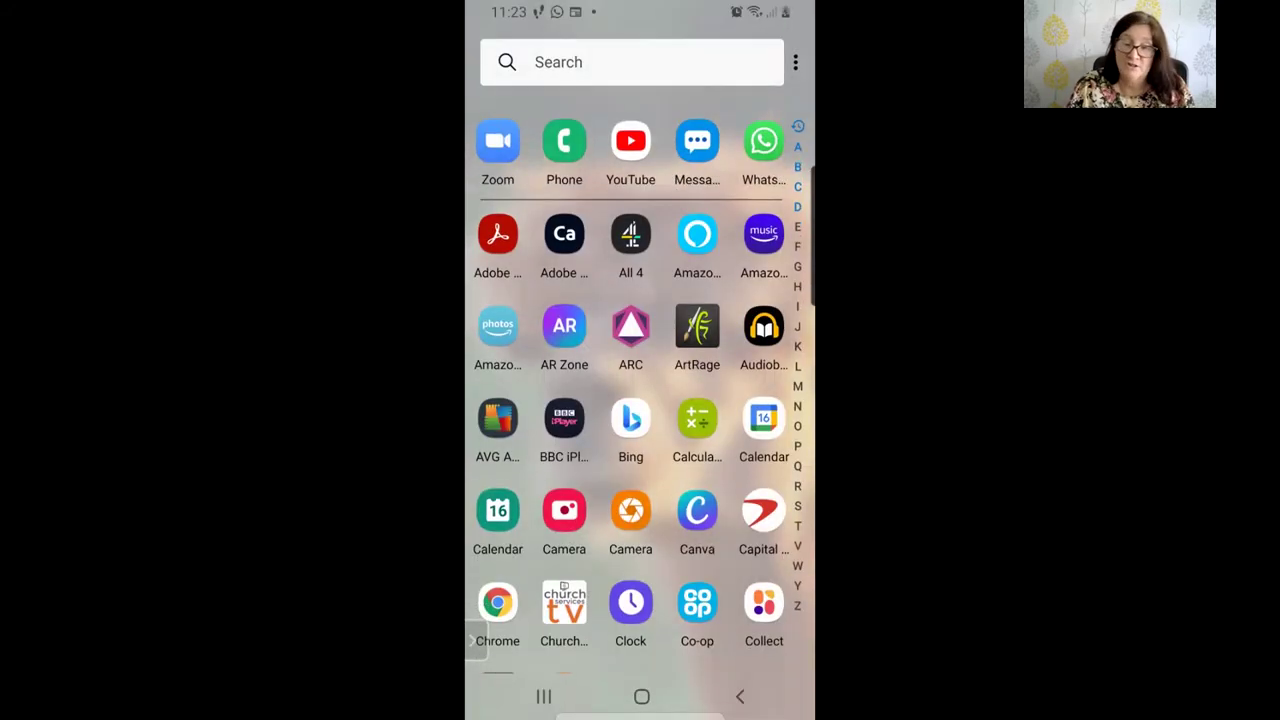
Bring YouTube back to the foreground from the recently used apps.
scroll(640, 380, down, 2)
scroll(640, 380, down, 5)
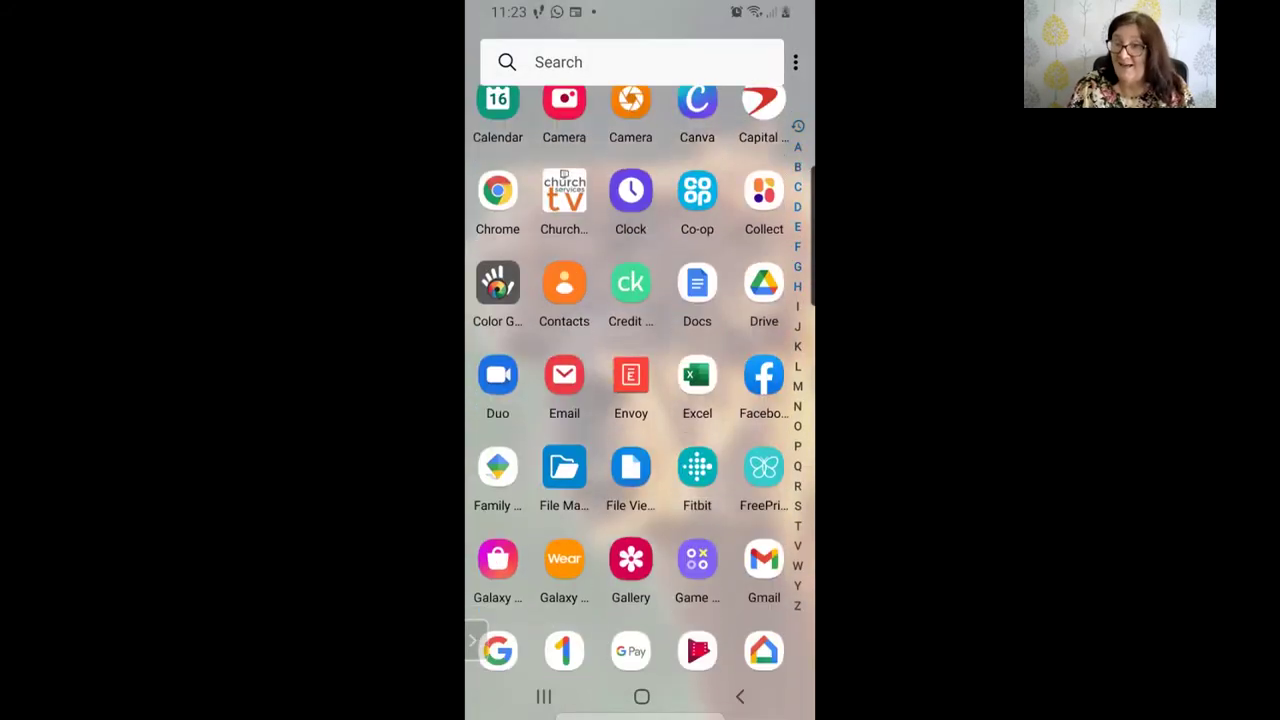
scroll(640, 380, down, 5)
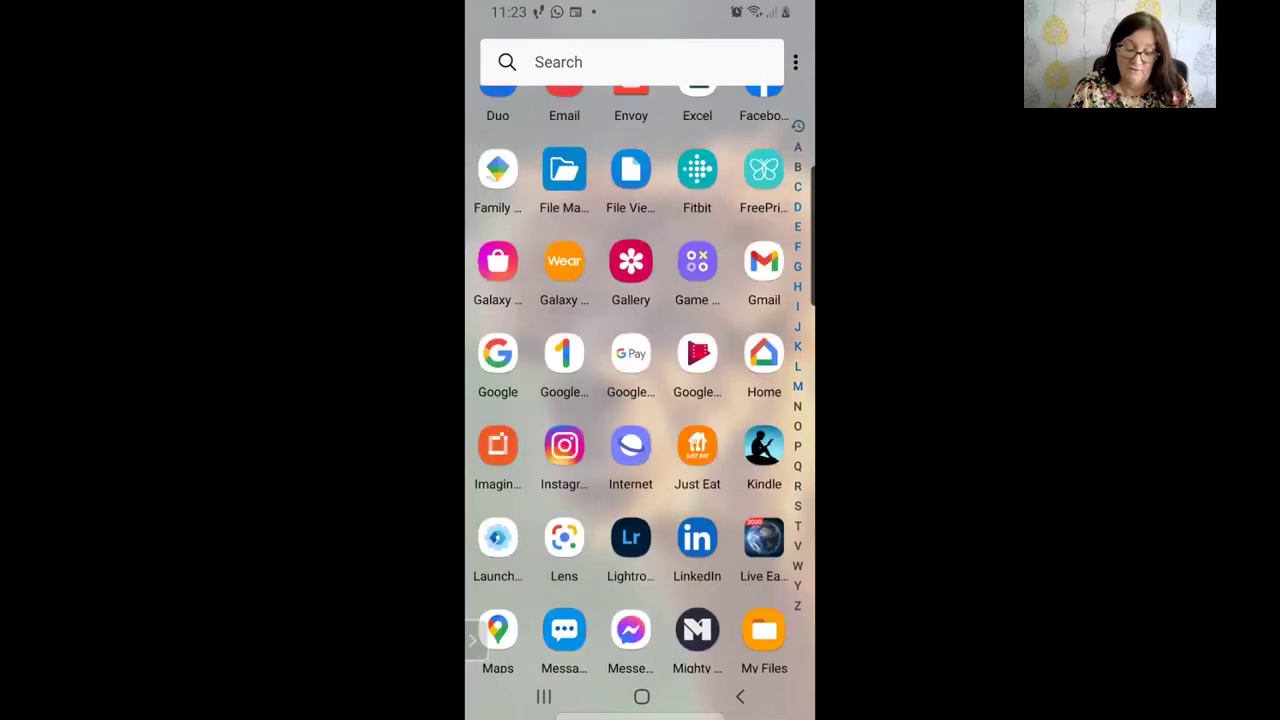
scroll(640, 380, down, 5)
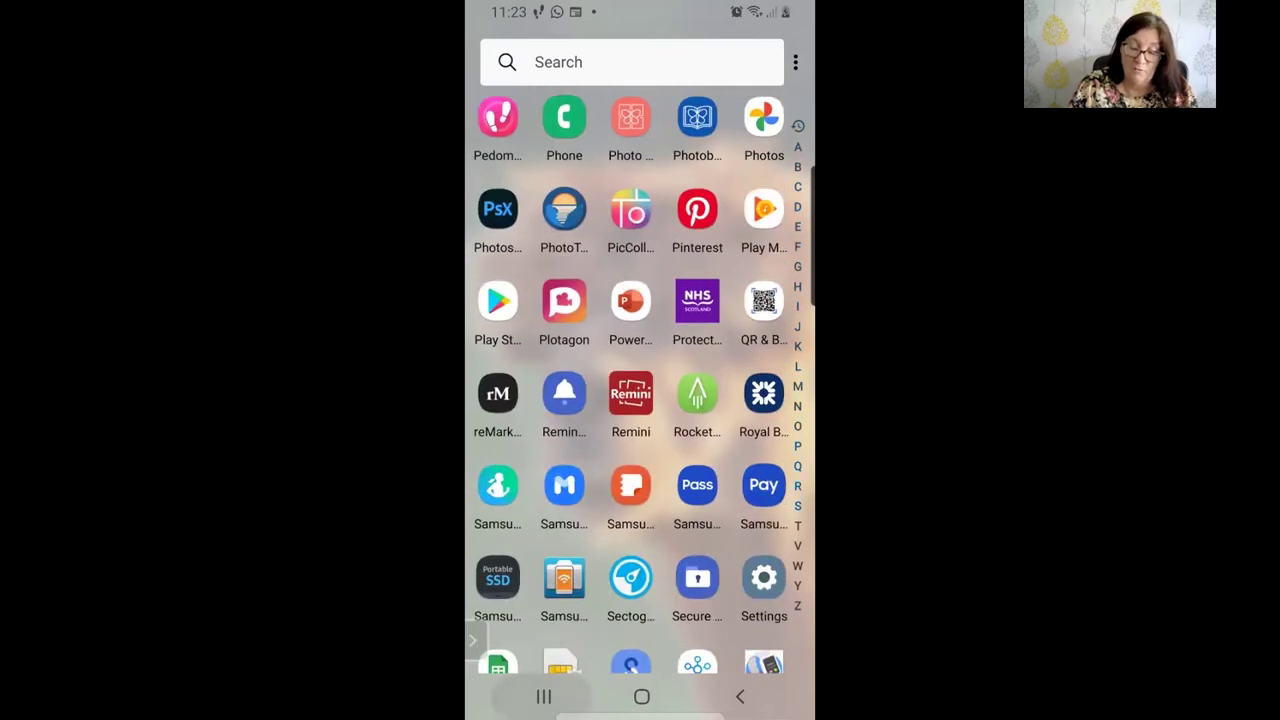
click(543, 696)
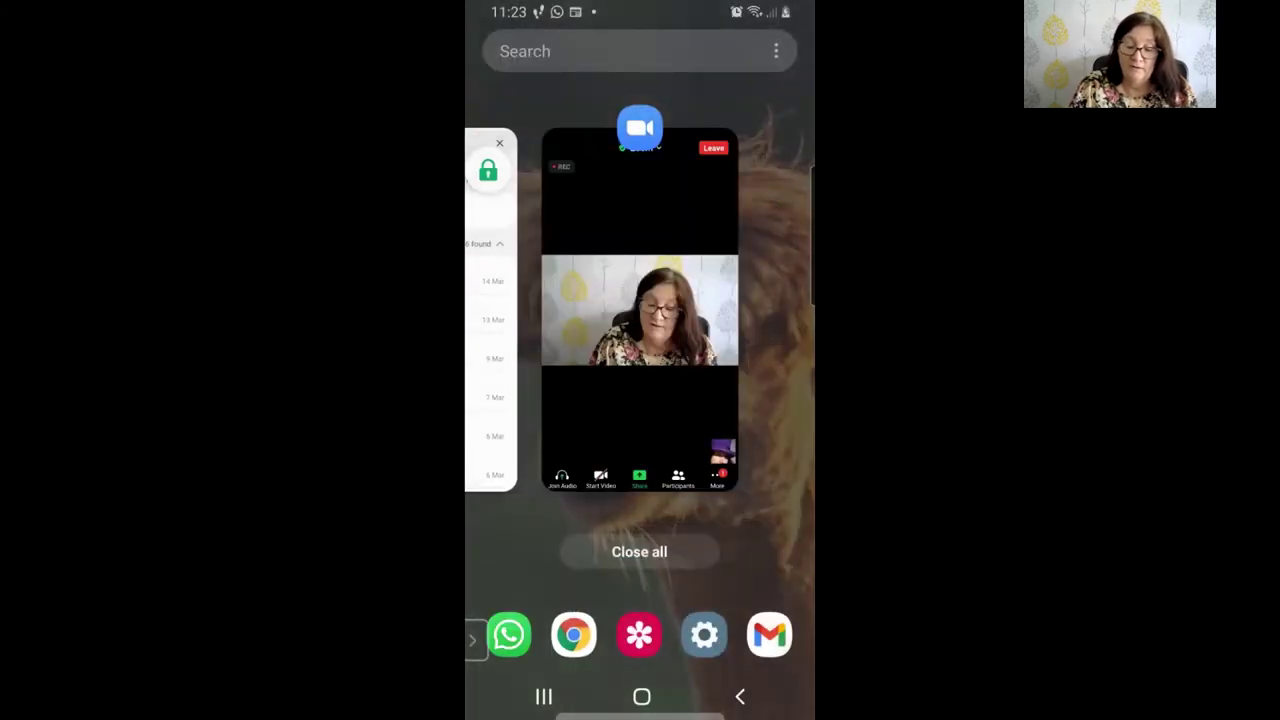
drag(560, 300, 740, 300)
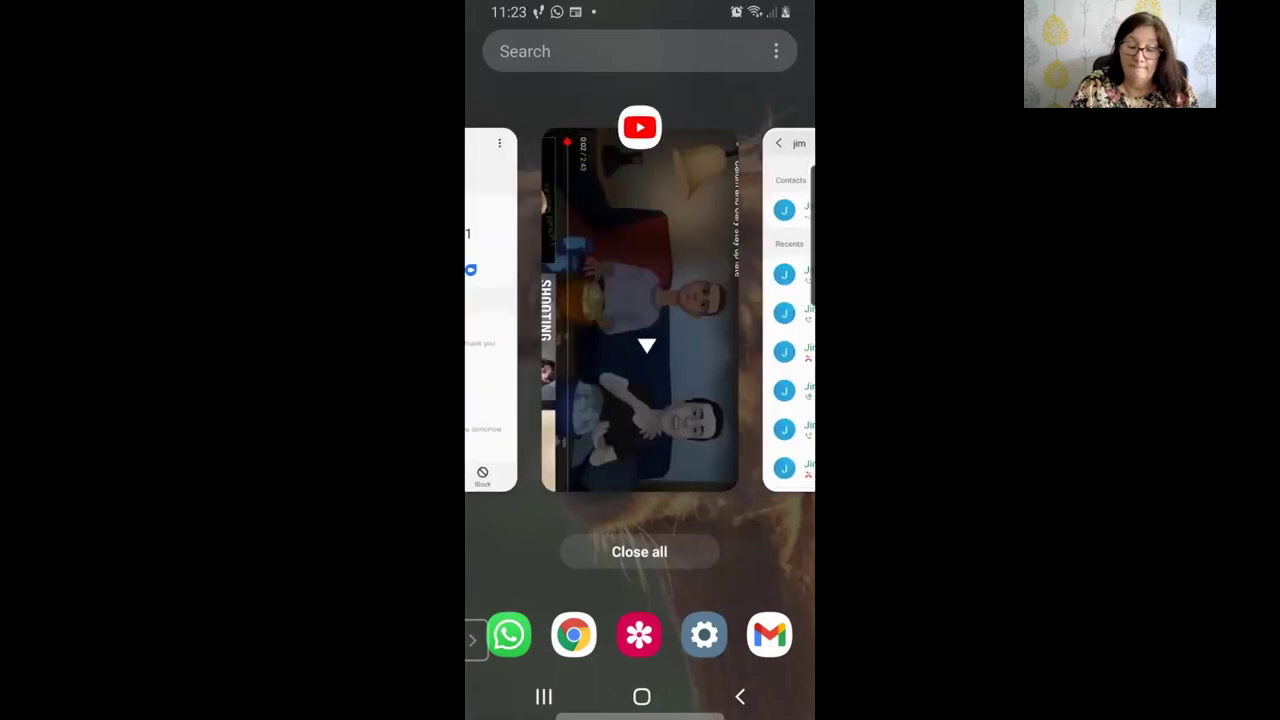
click(640, 310)
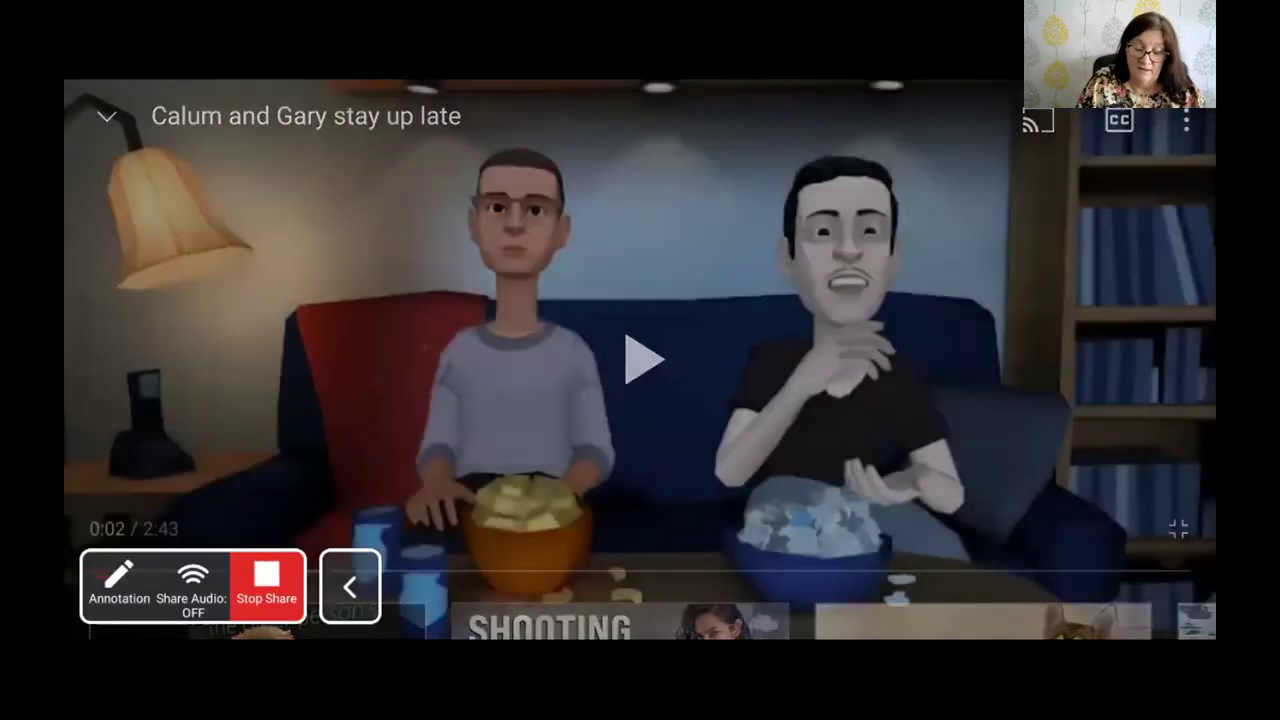
Play 'Calum and Gary stay up late' with the phone's audio shared on Zoom.
click(640, 360)
click(350, 586)
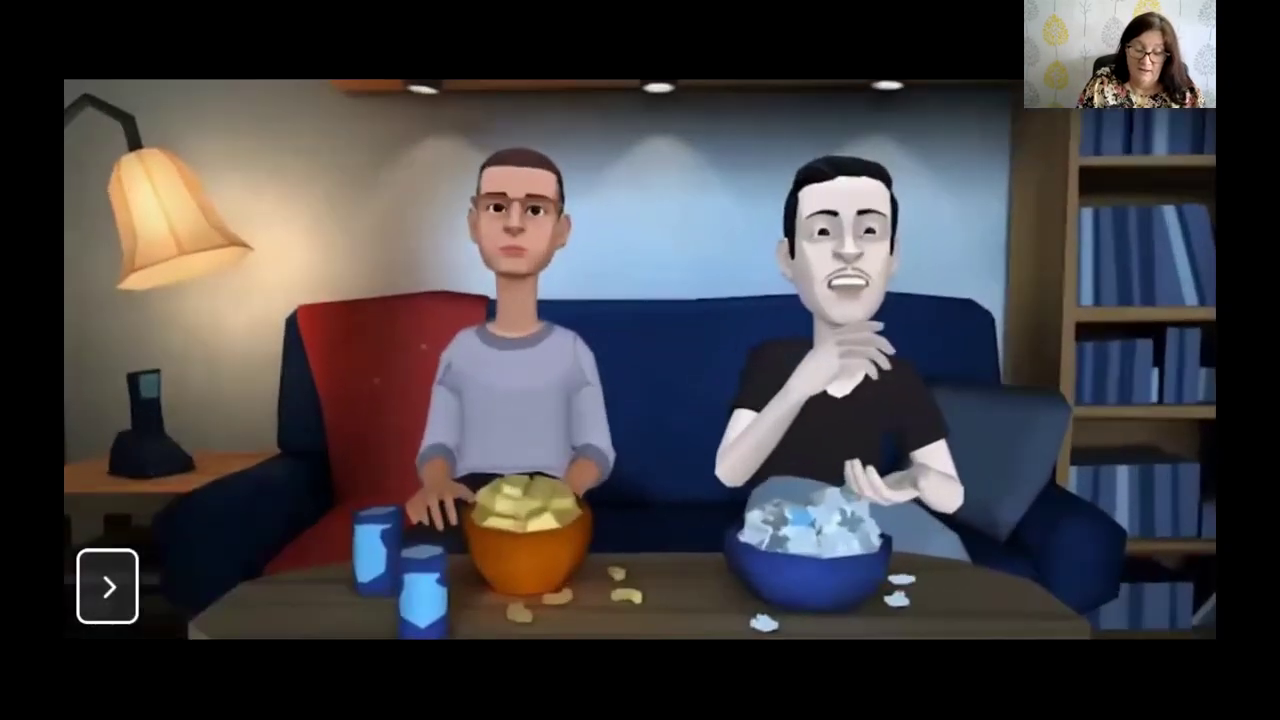
key(space)
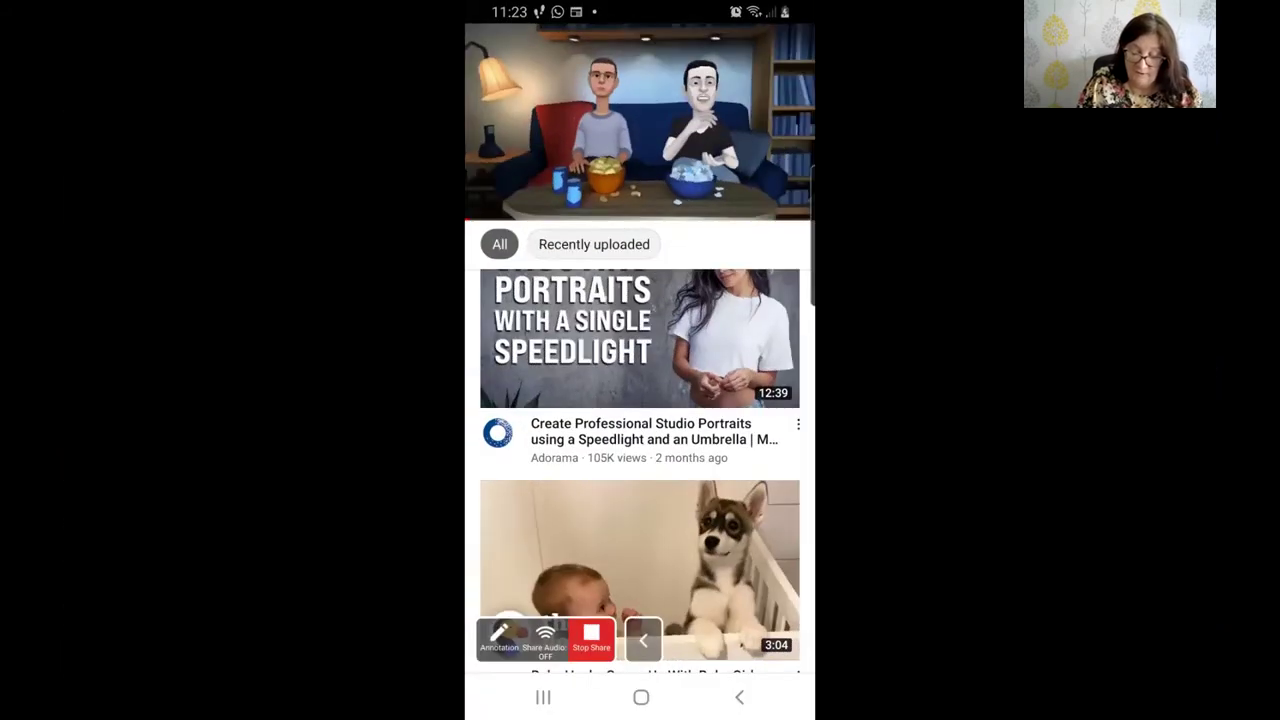
click(545, 638)
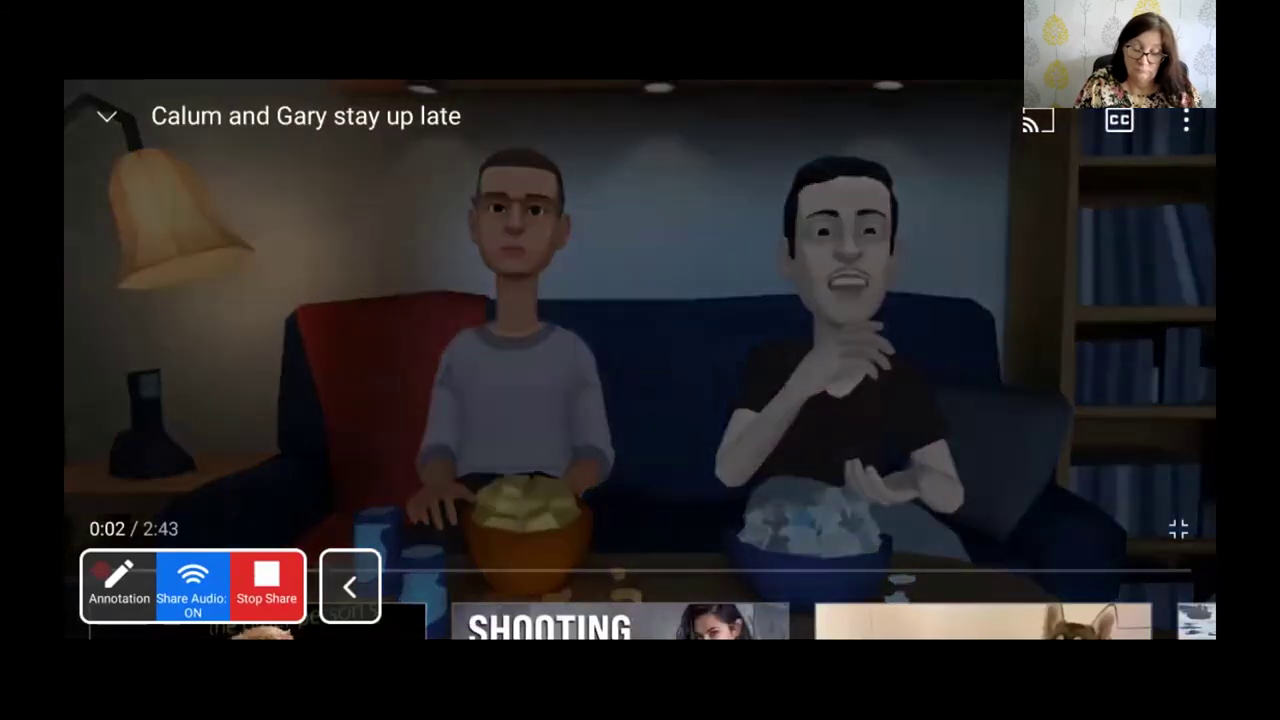
click(350, 586)
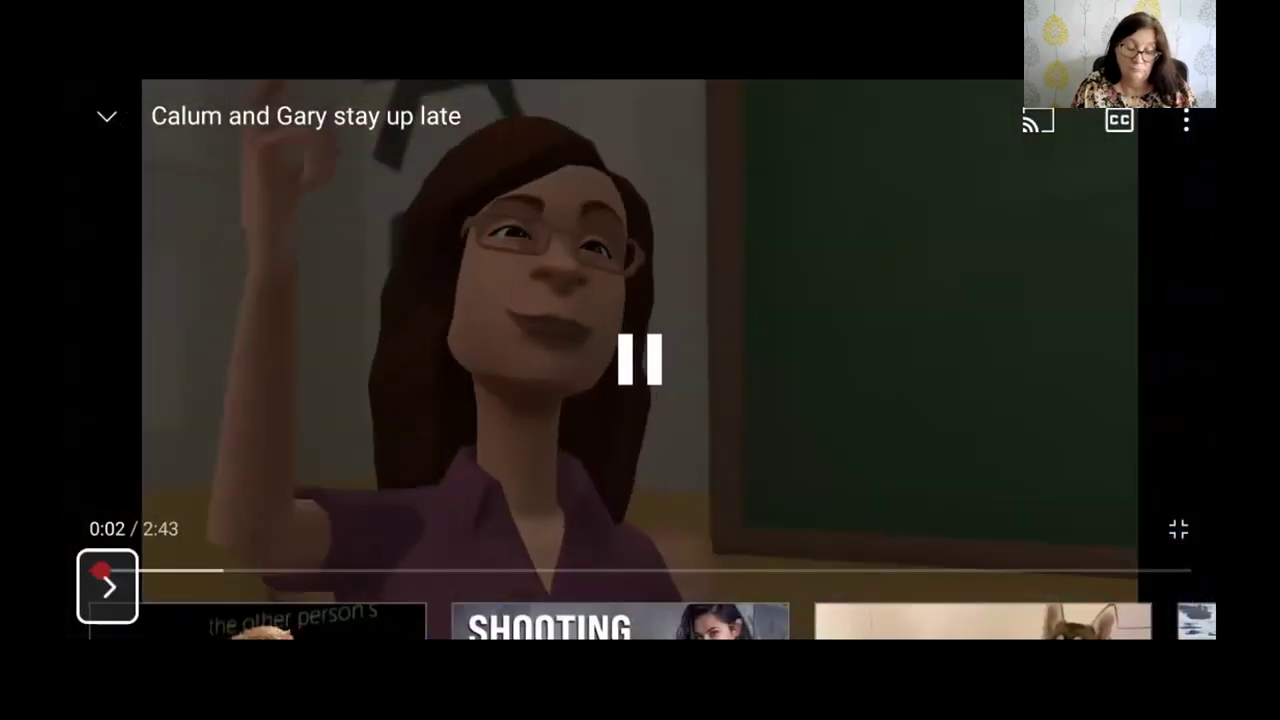